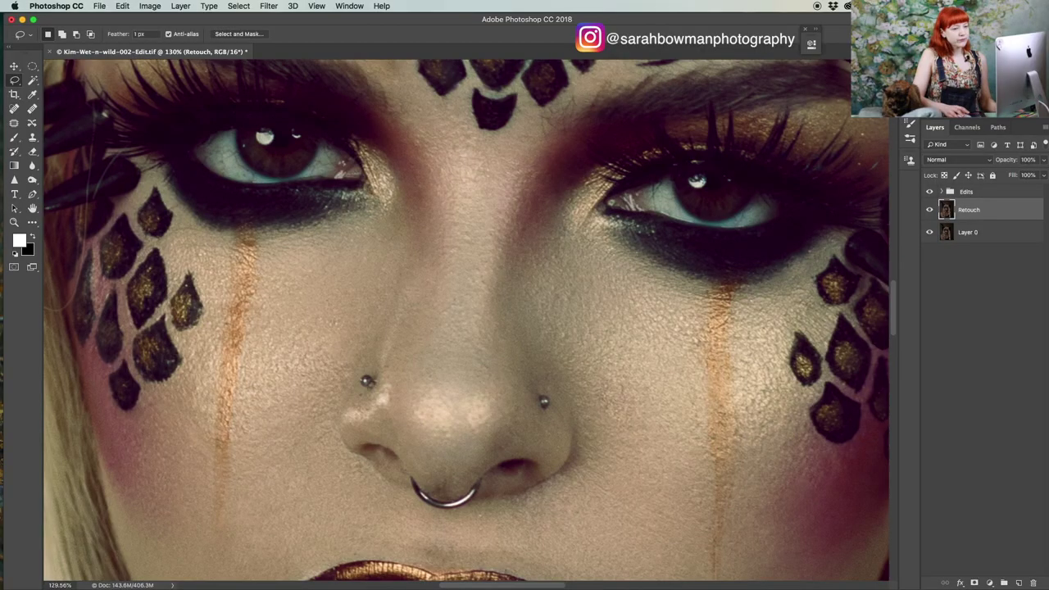
- Lasso the eye on the image's left side and copy it from the Retouch layer onto its own layer, checking it in isolation
scroll(124, 156, up, 2)
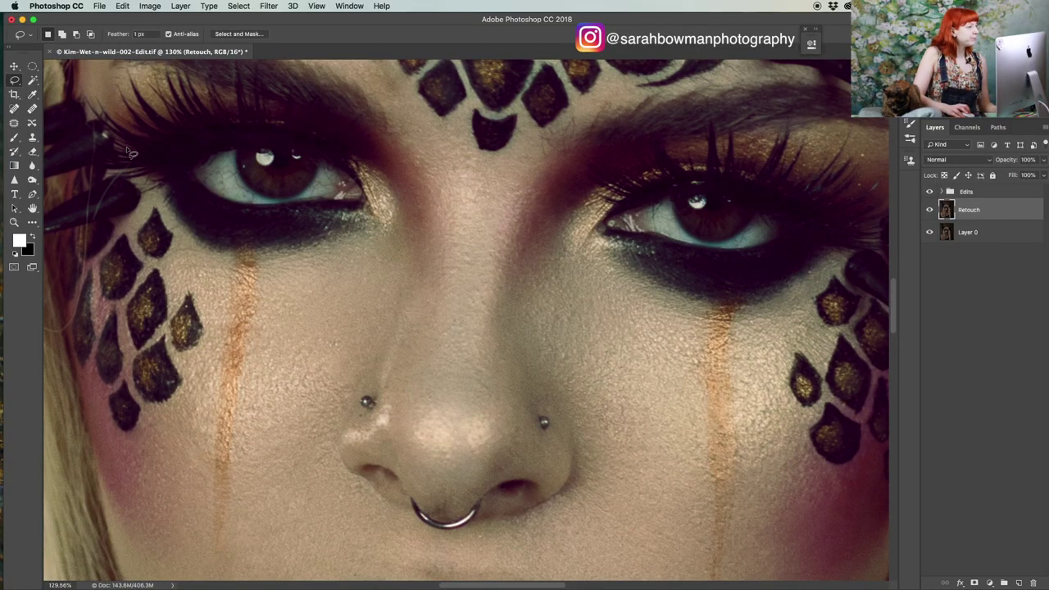
mouse_move(300, 150)
mouse_down()
mouse_move(216, 158)
mouse_move(216, 197)
mouse_move(258, 217)
mouse_move(344, 206)
mouse_move(337, 165)
mouse_move(267, 156)
mouse_up()
scroll(267, 156, right, 2)
right_click(267, 160)
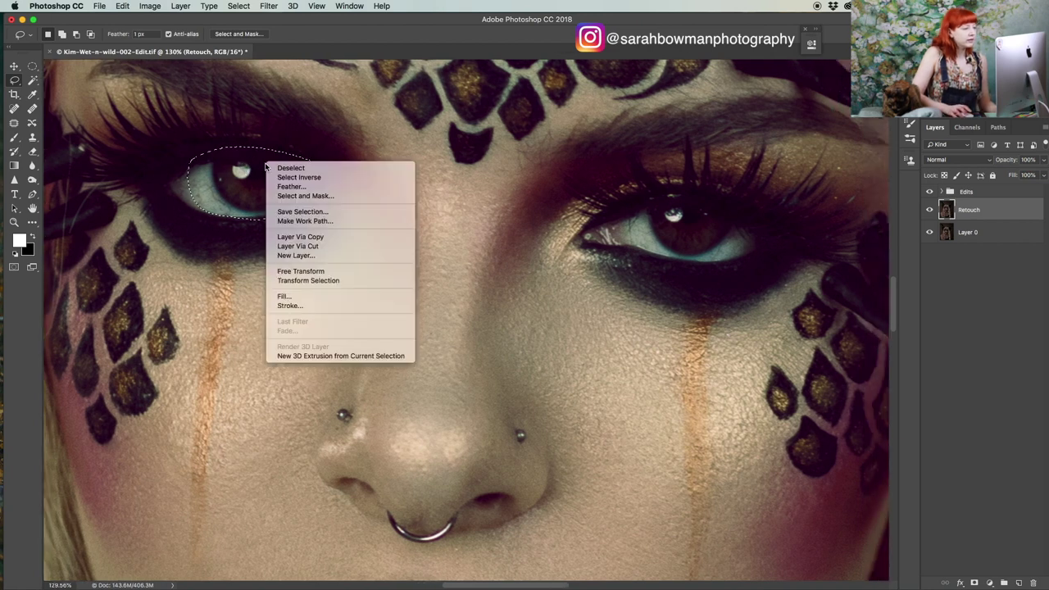
click(298, 237)
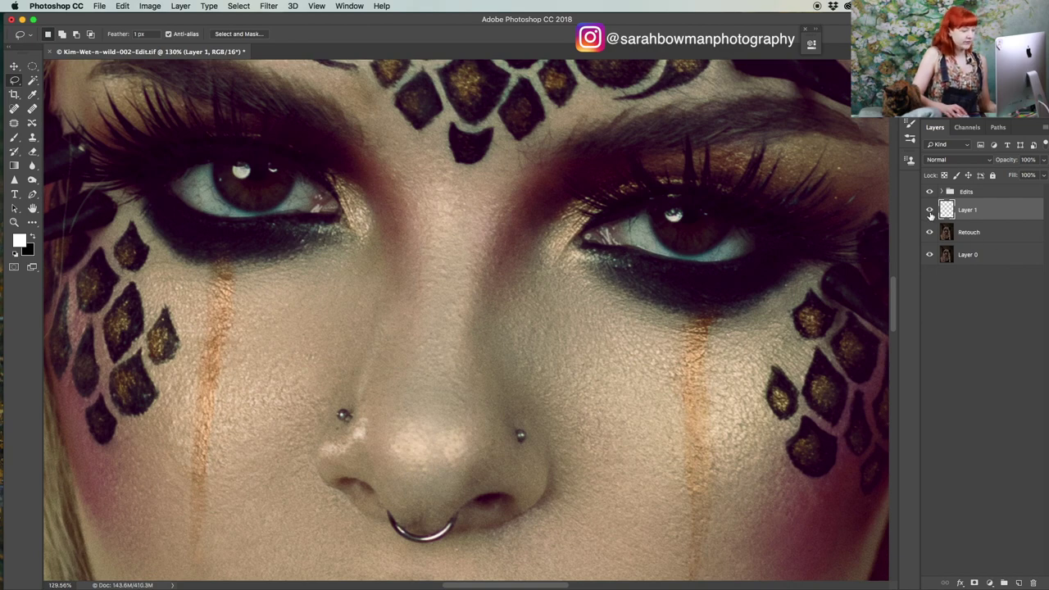
alt+click(930, 211)
alt+click(930, 211)
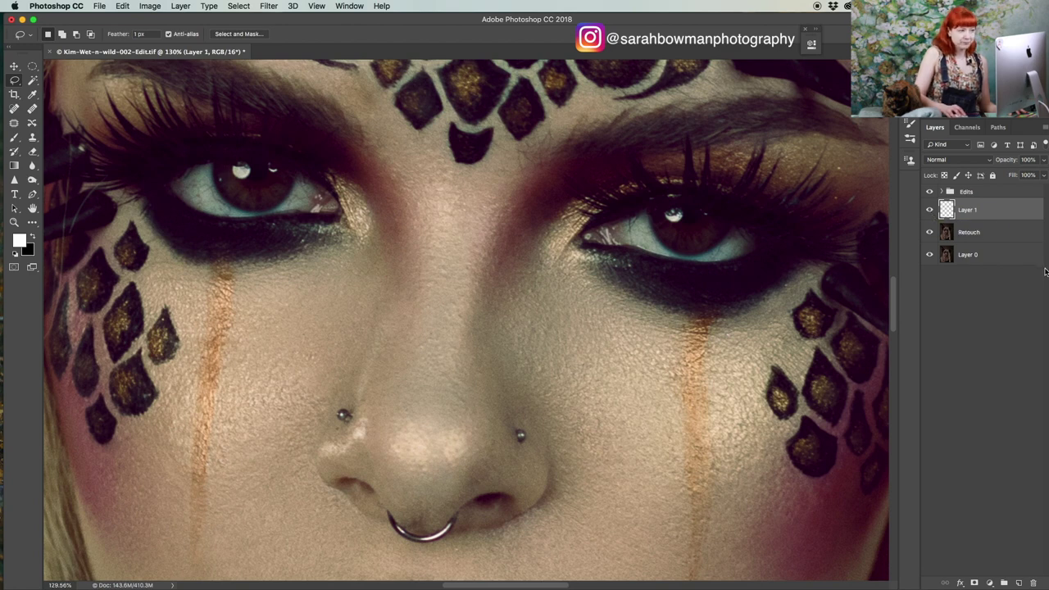
- Enlarge the copied eye to about 143% width and 133% height at 73% layer opacity, and restore the layer's opacity to 100%
click(14, 81)
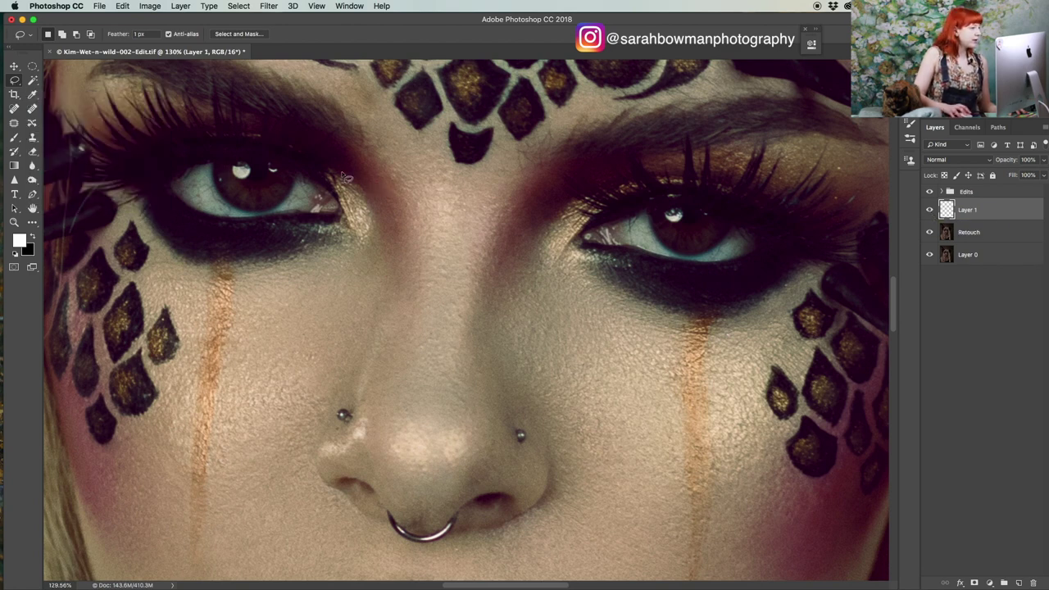
right_click(261, 198)
click(283, 288)
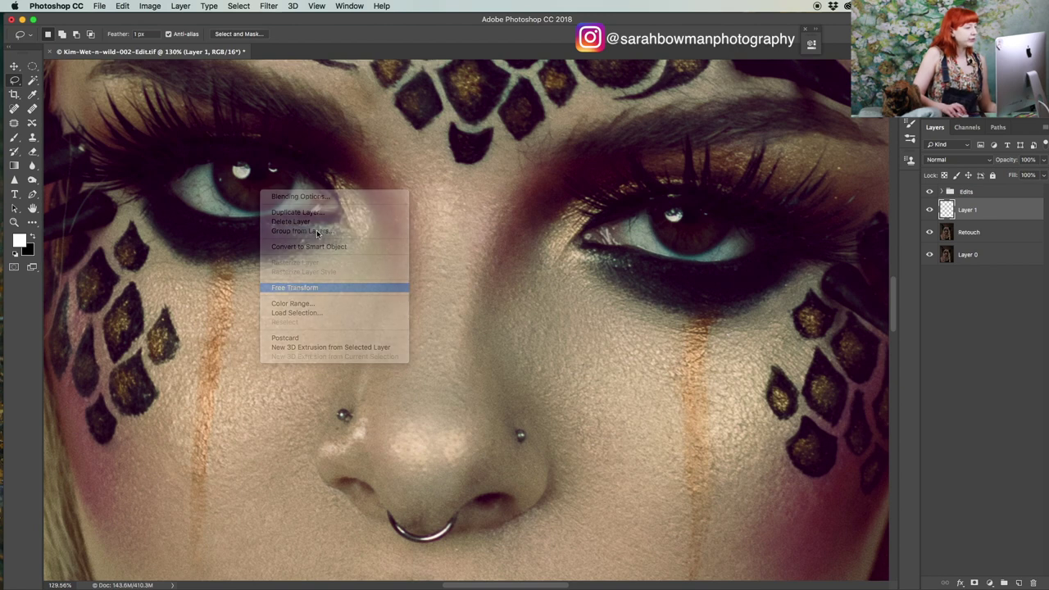
drag(335, 223, 348, 234)
drag(1006, 162, 930, 157)
drag(176, 147, 156, 143)
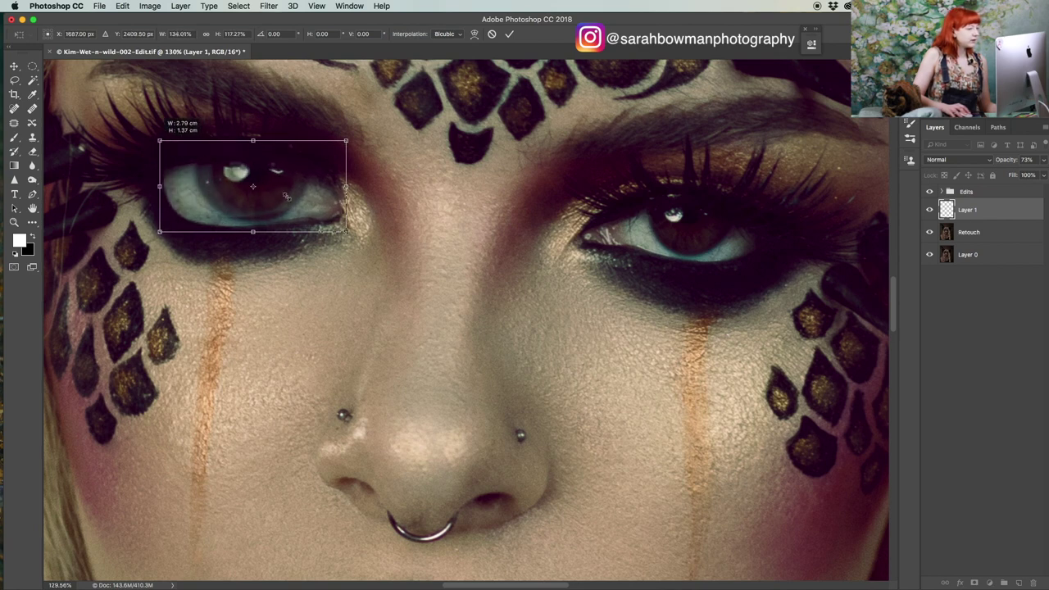
drag(353, 244, 355, 245)
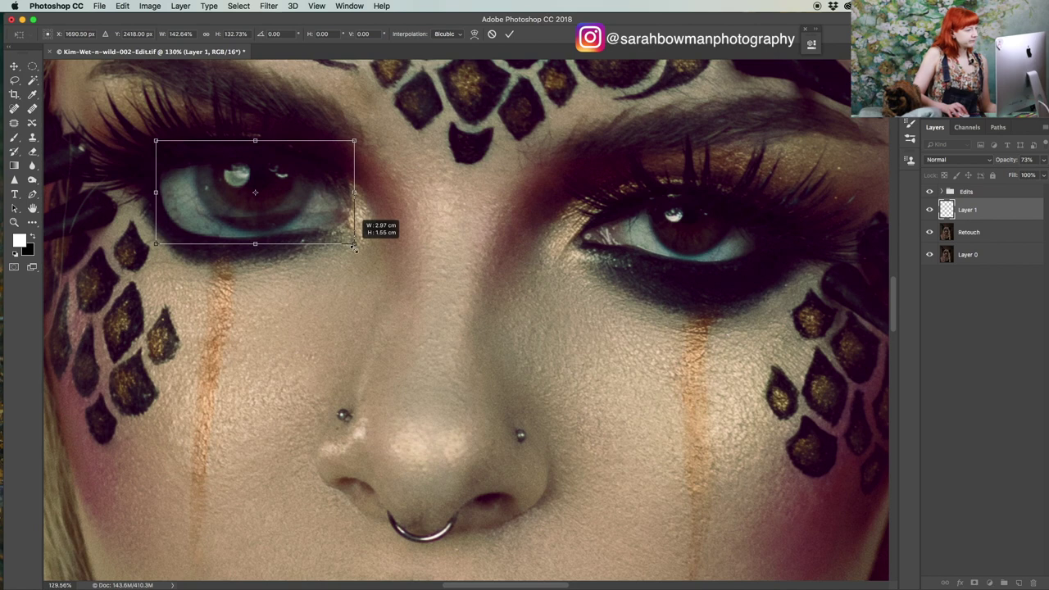
key(Return)
scroll(875, 187, right, 2)
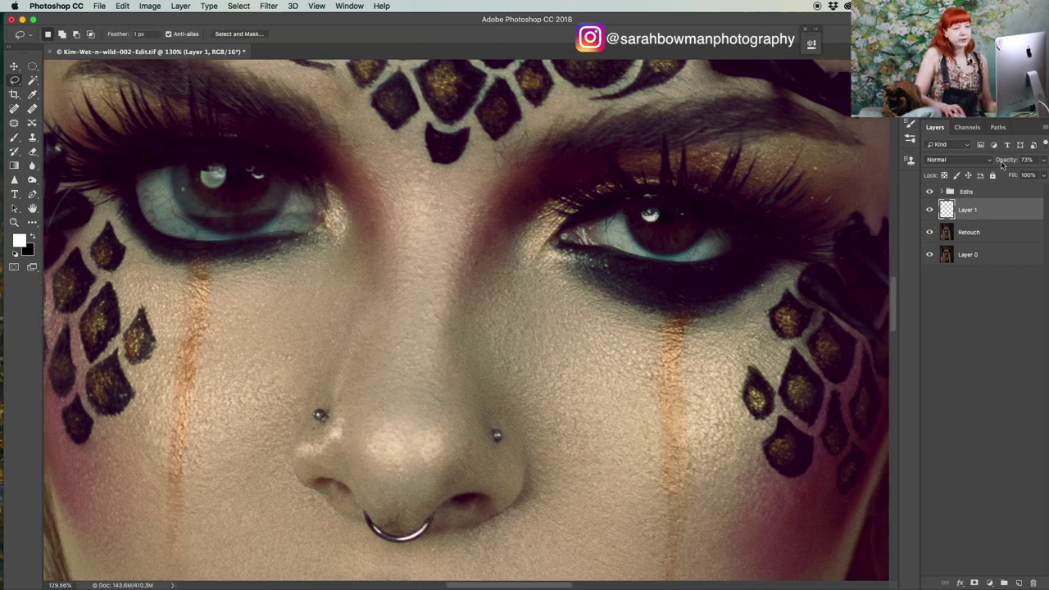
drag(1013, 164, 1039, 164)
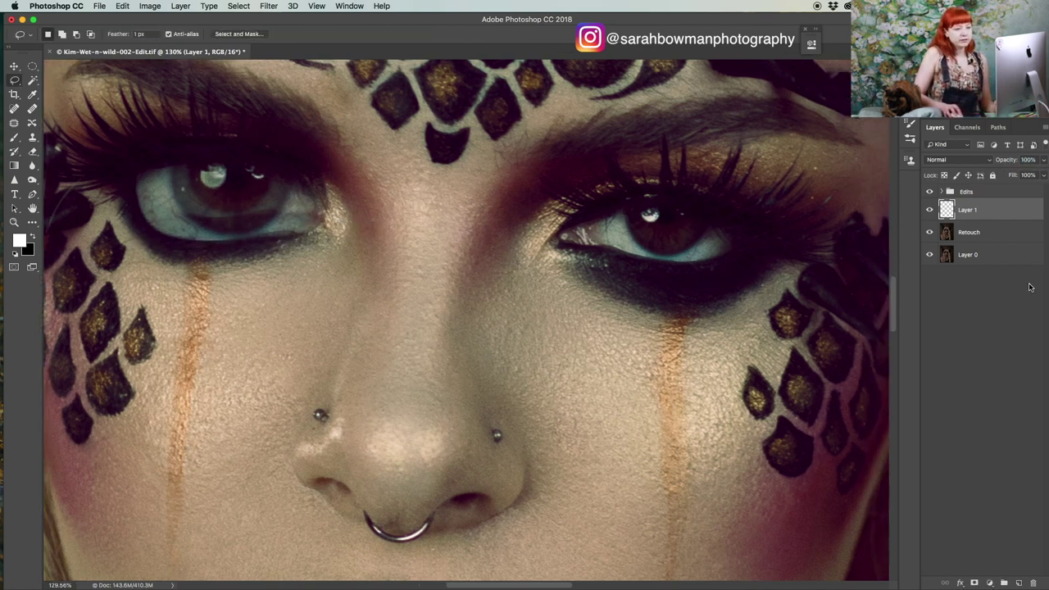
- Add a layer mask to the copied eye and paint out its outer edges in black with a 36 px brush at 98% opacity
click(975, 582)
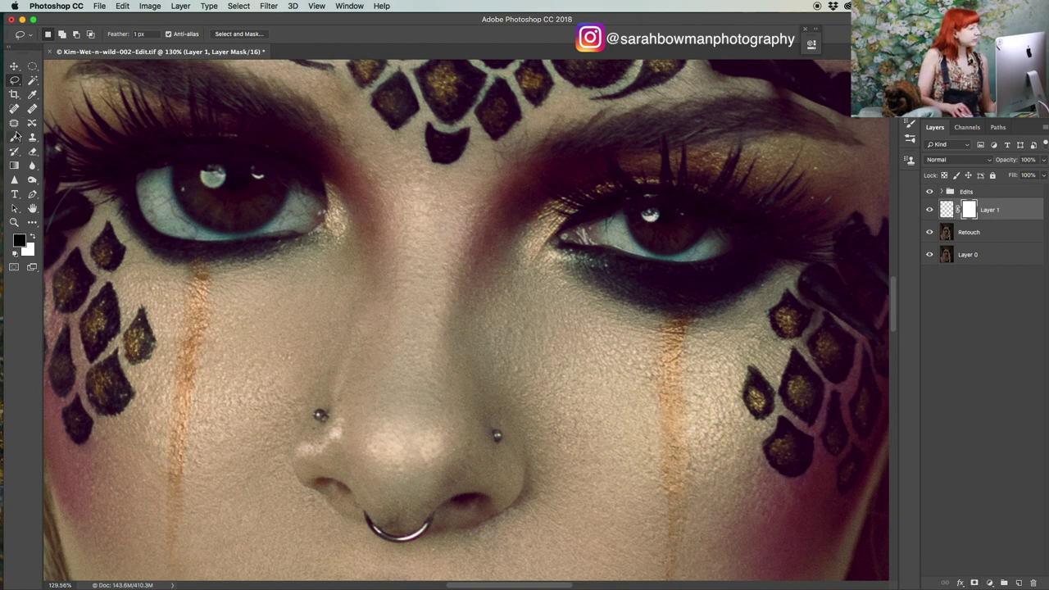
click(14, 136)
click(59, 37)
click(88, 68)
click(77, 68)
click(124, 92)
drag(192, 38, 241, 38)
mouse_move(211, 248)
mouse_down()
mouse_move(160, 234)
mouse_move(143, 212)
mouse_move(139, 154)
mouse_move(148, 212)
mouse_move(155, 158)
mouse_move(158, 198)
mouse_move(176, 225)
mouse_move(246, 249)
mouse_move(283, 238)
mouse_move(296, 221)
mouse_move(300, 139)
mouse_move(307, 248)
mouse_move(272, 147)
mouse_move(129, 165)
mouse_move(235, 110)
mouse_move(302, 196)
mouse_move(279, 233)
mouse_move(243, 255)
mouse_move(164, 190)
mouse_up()
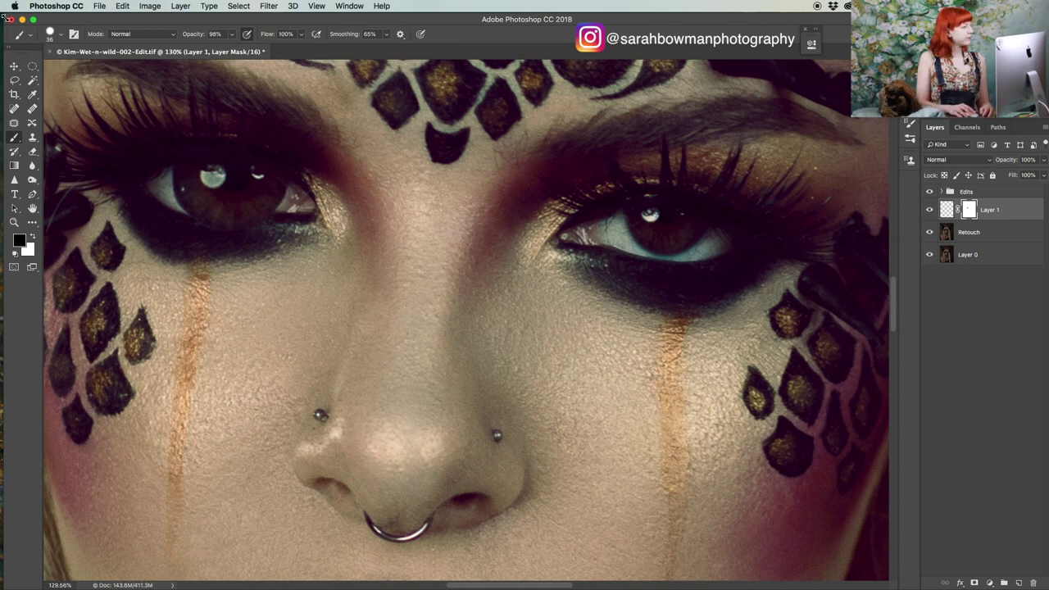
- Apply the layer mask permanently to the copied eye layer
right_click(957, 211)
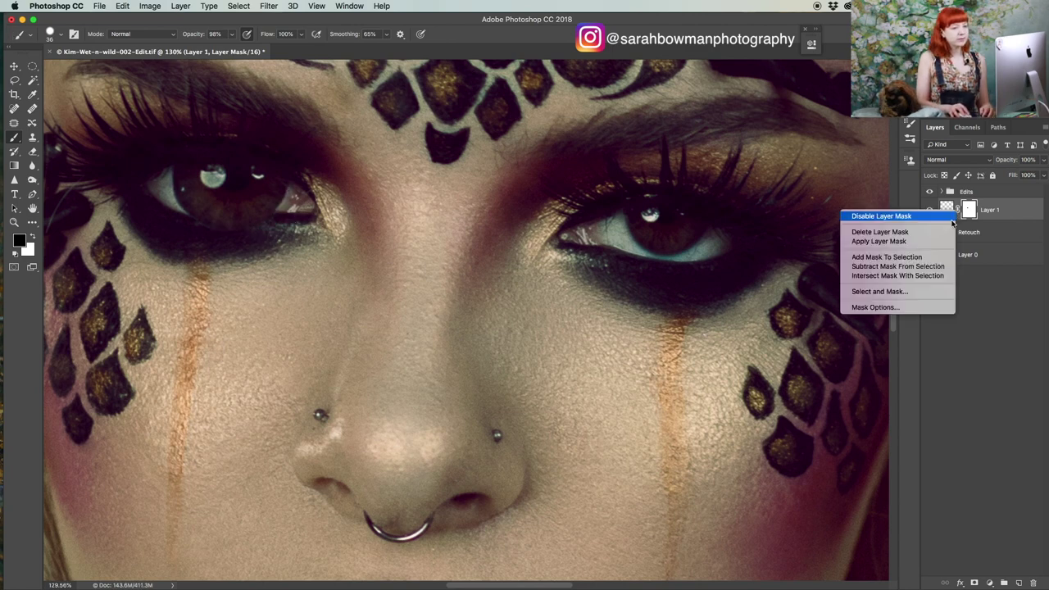
click(877, 240)
key(x)
- Free-transform the trimmed eye copy to about 133% width and 110% height over the original eye
click(14, 80)
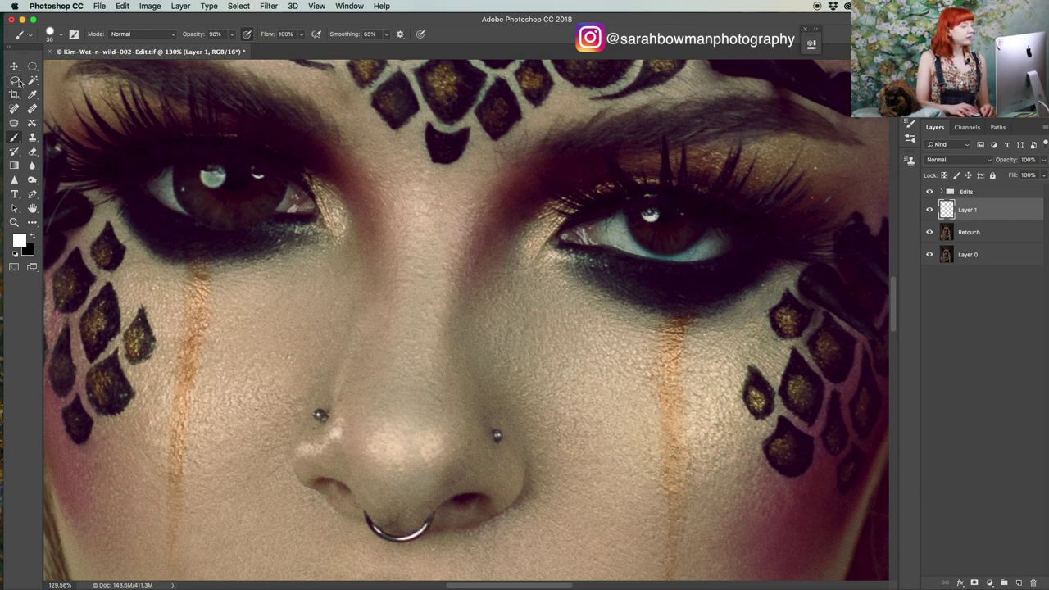
right_click(223, 210)
click(267, 306)
drag(330, 241, 350, 252)
drag(132, 141, 95, 137)
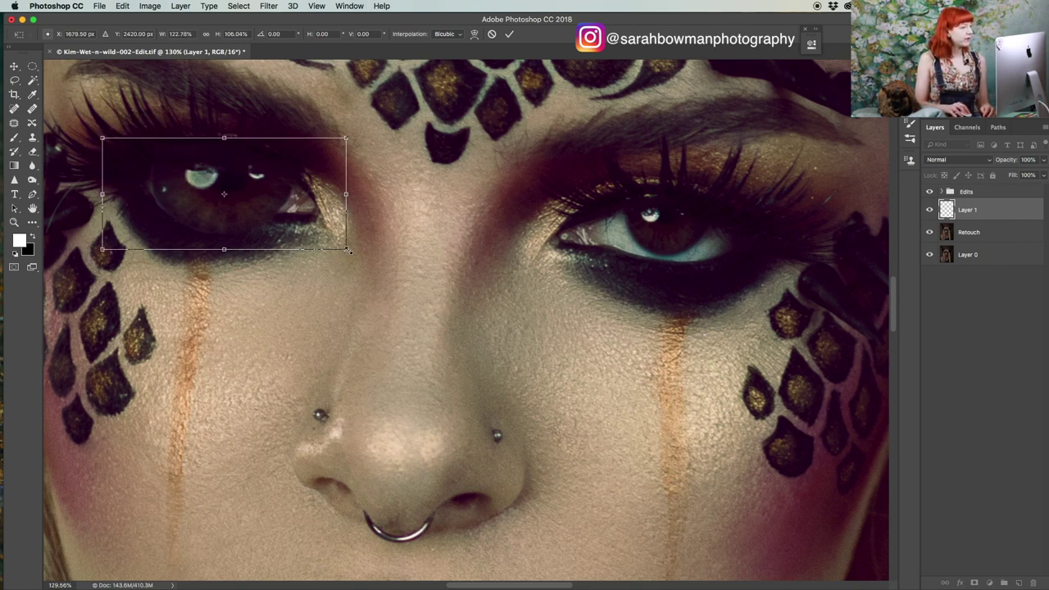
drag(349, 251, 356, 251)
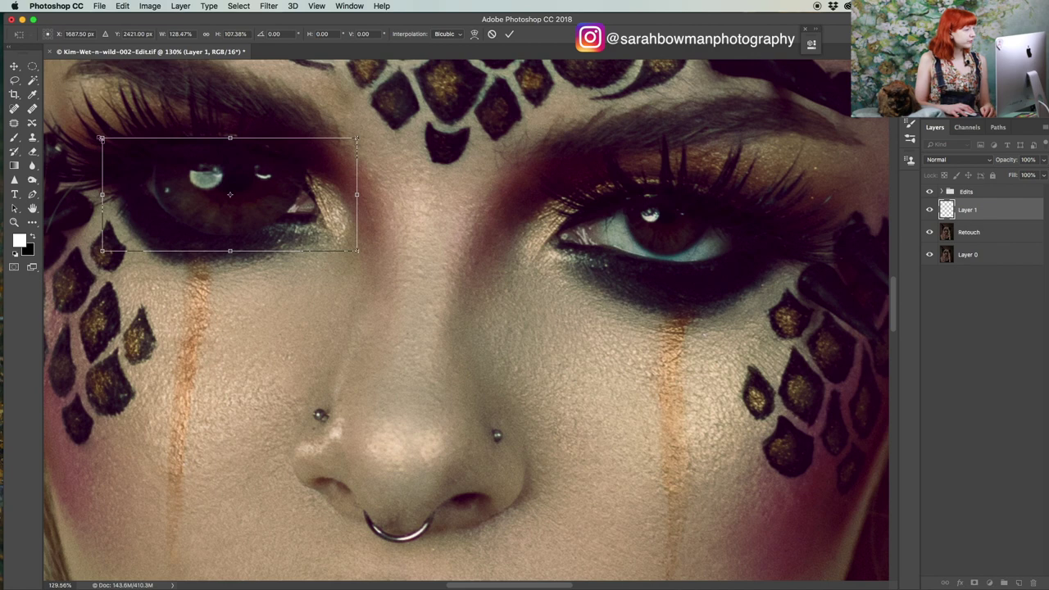
drag(94, 136, 93, 135)
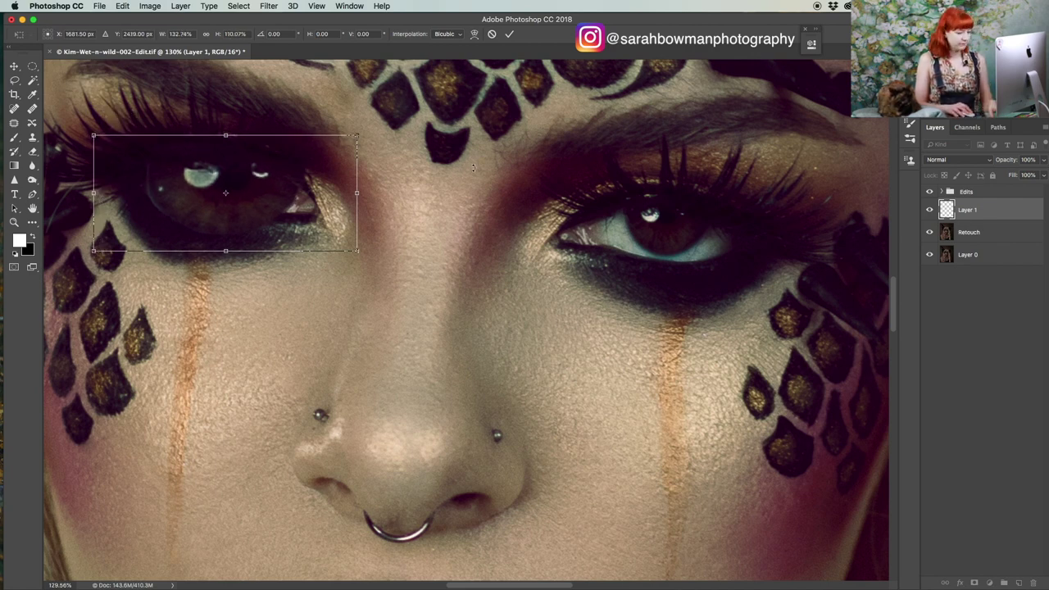
key(Return)
key(l)
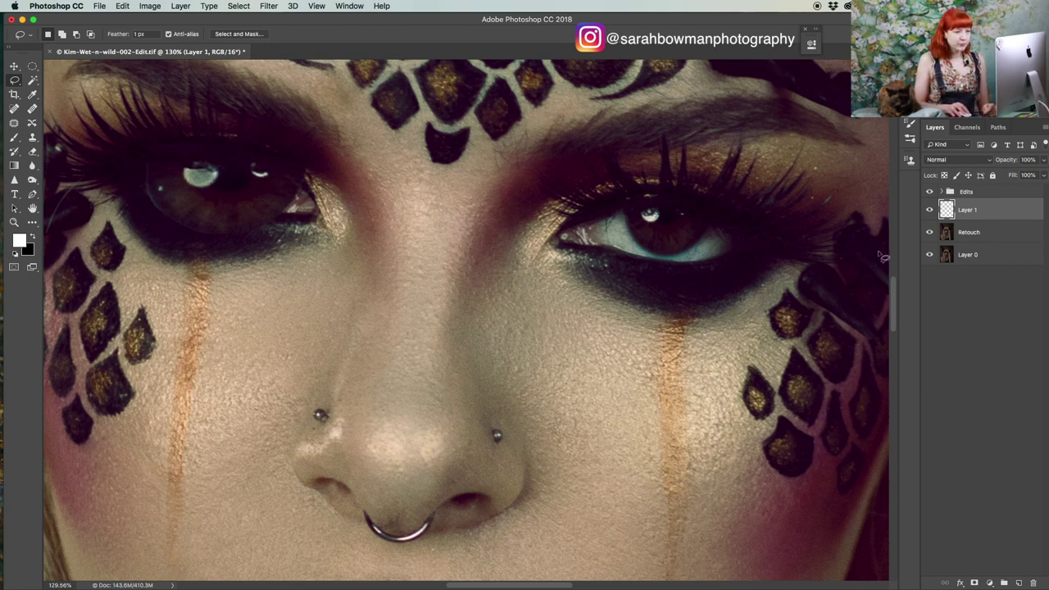
- Add a Curves adjustment that strongly lifts the midtones and clip it to the enlarged eye layer
click(989, 582)
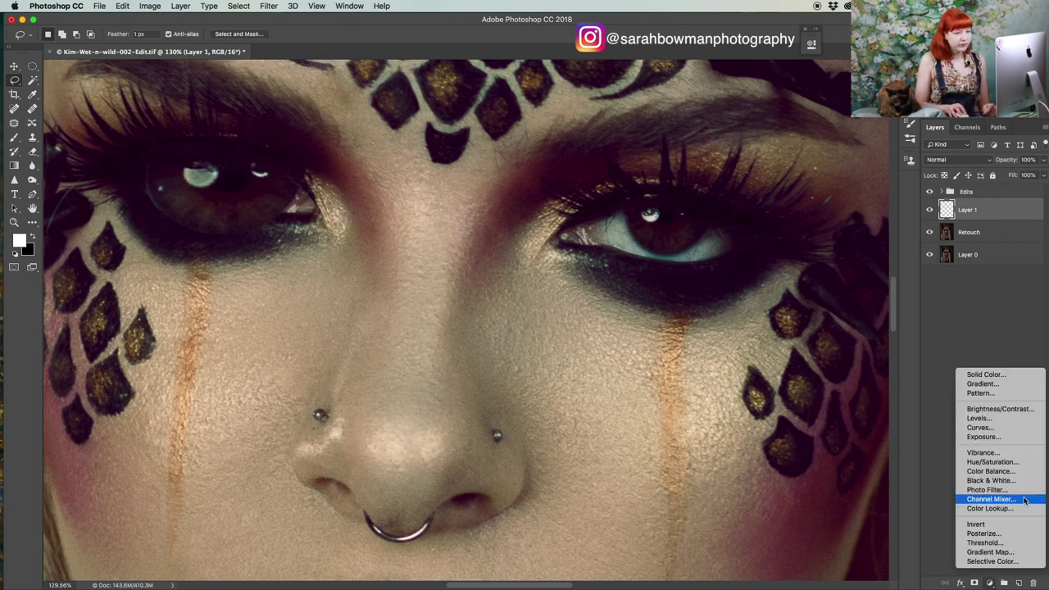
click(980, 427)
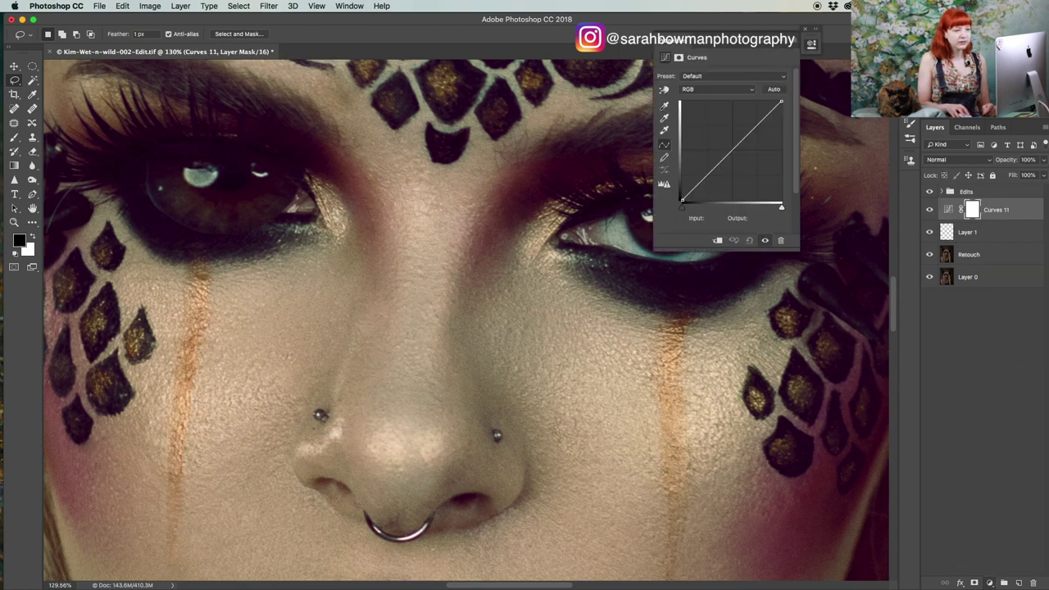
drag(715, 164, 710, 149)
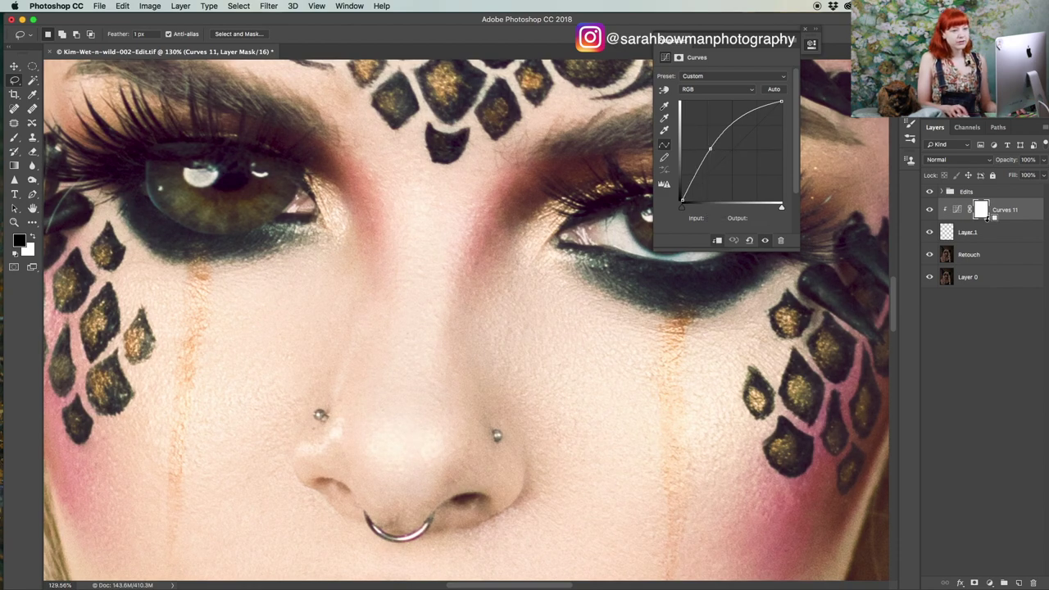
alt+click(987, 222)
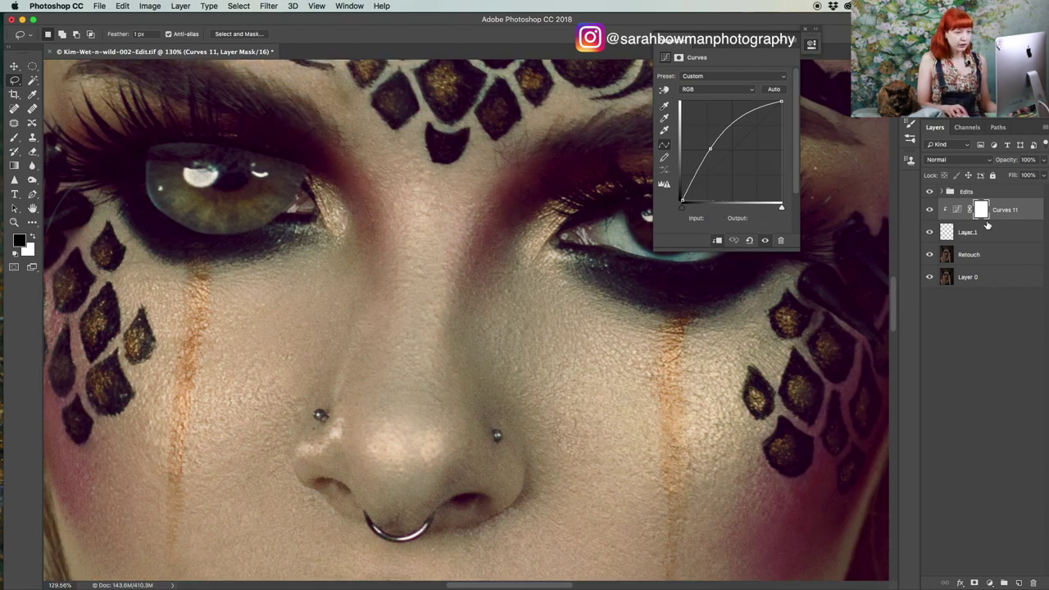
alt+click(1014, 218)
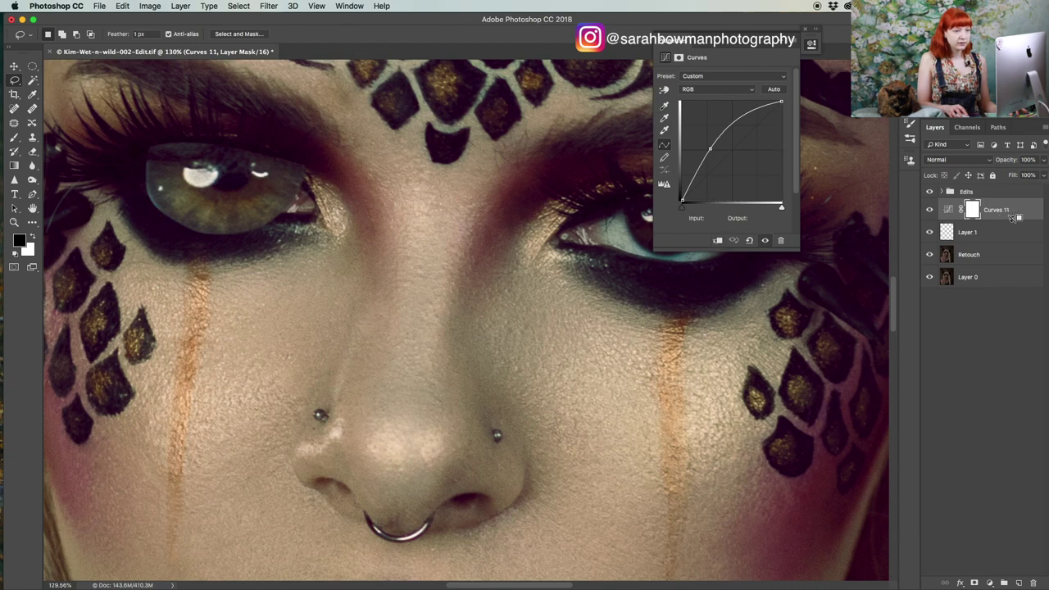
alt+click(1004, 219)
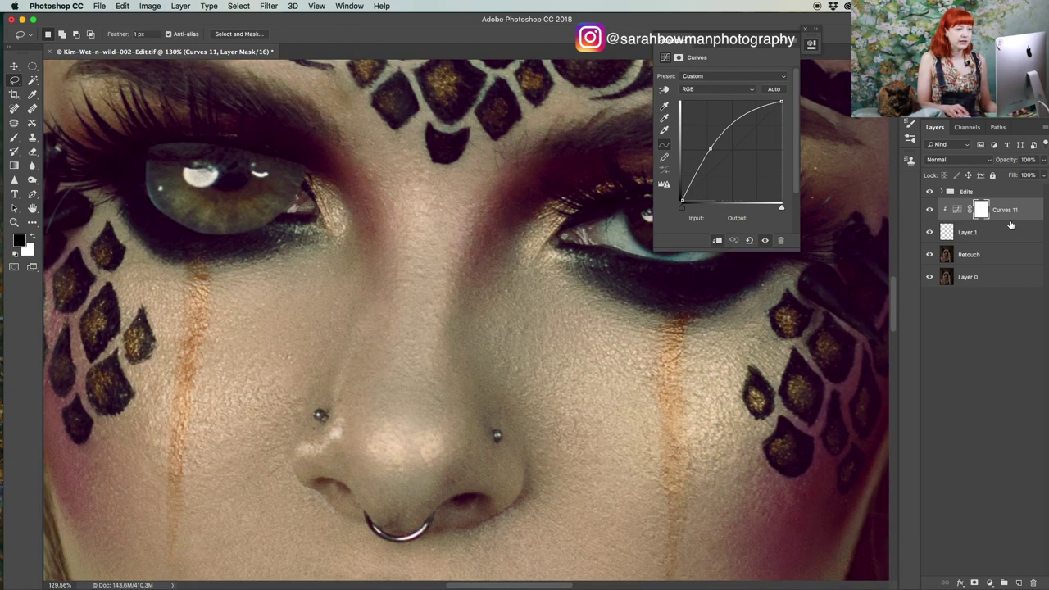
click(782, 43)
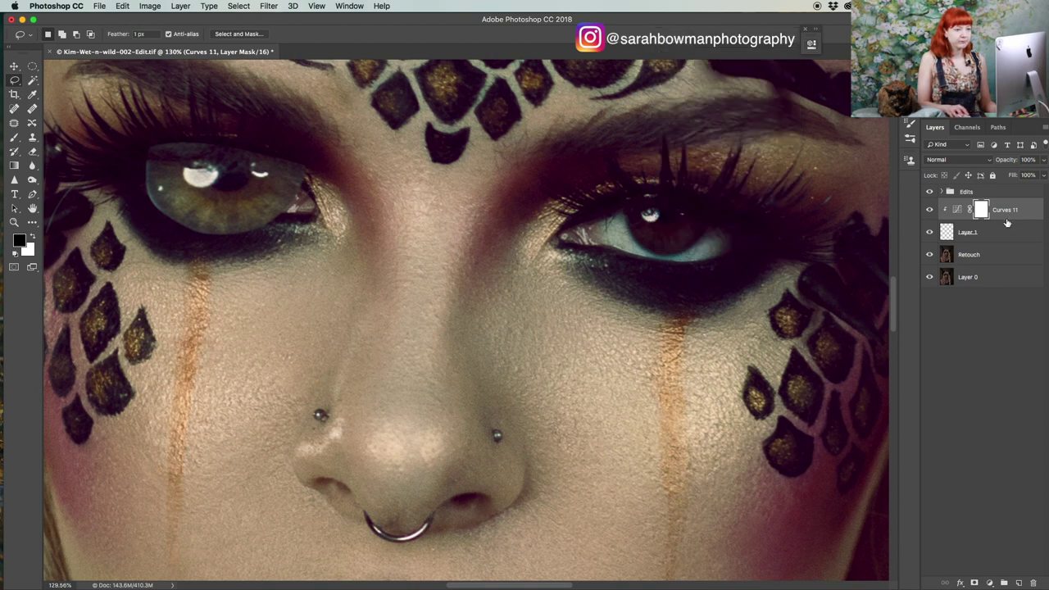
shift+click(1007, 230)
key(super+g)
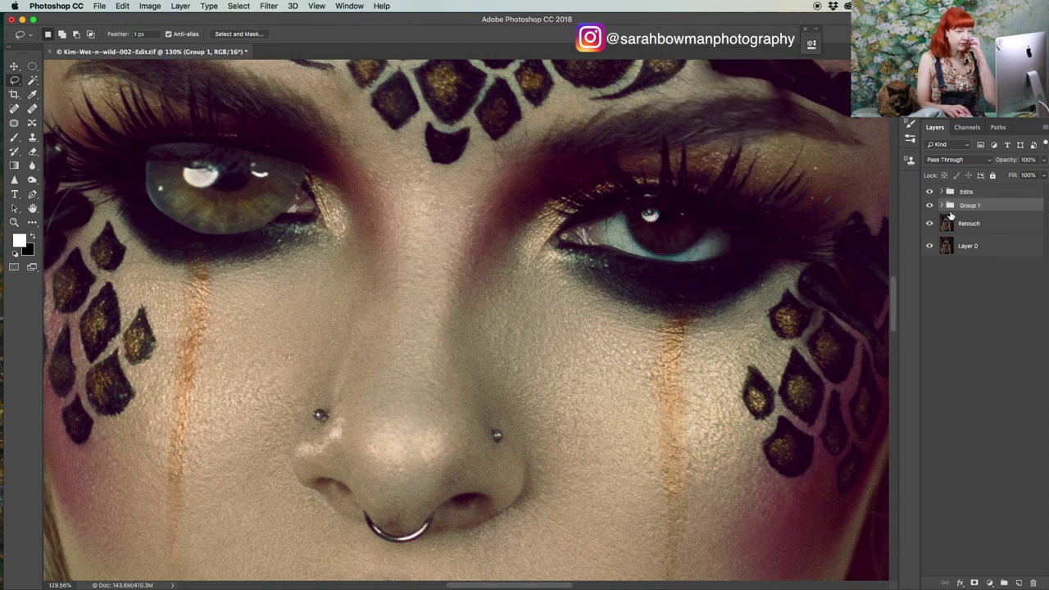
key(super+z)
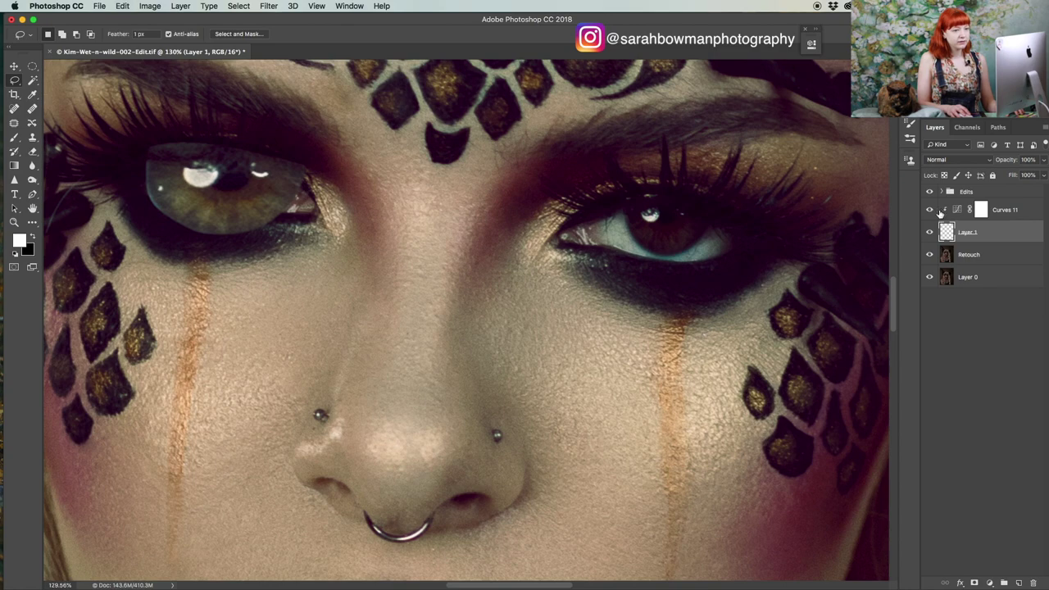
- Put the enlarged eye layer in a group of its own and clip the Curves adjustment to that group instead
alt+click(994, 220)
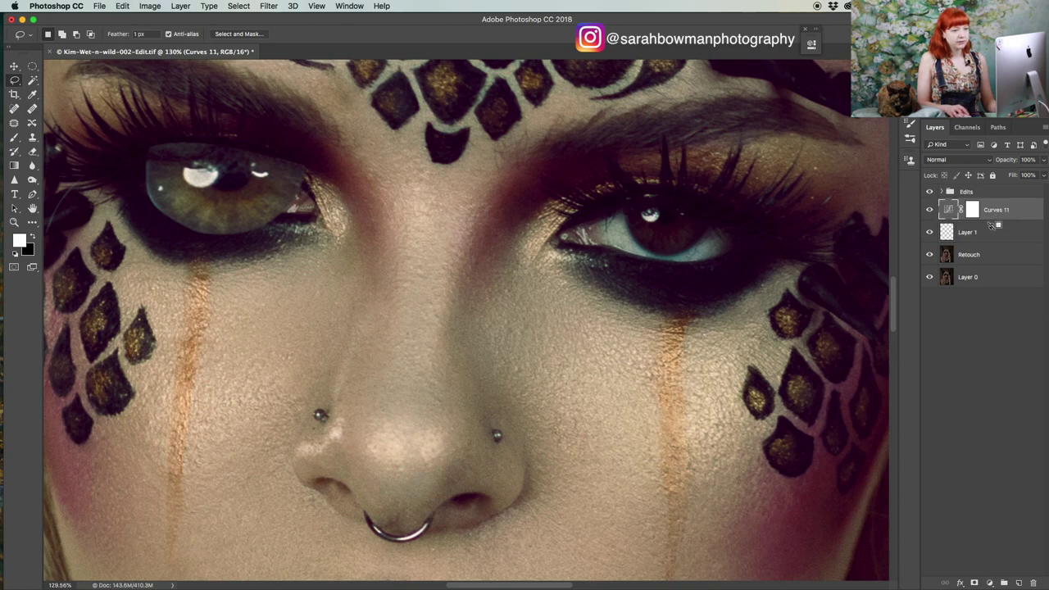
click(992, 236)
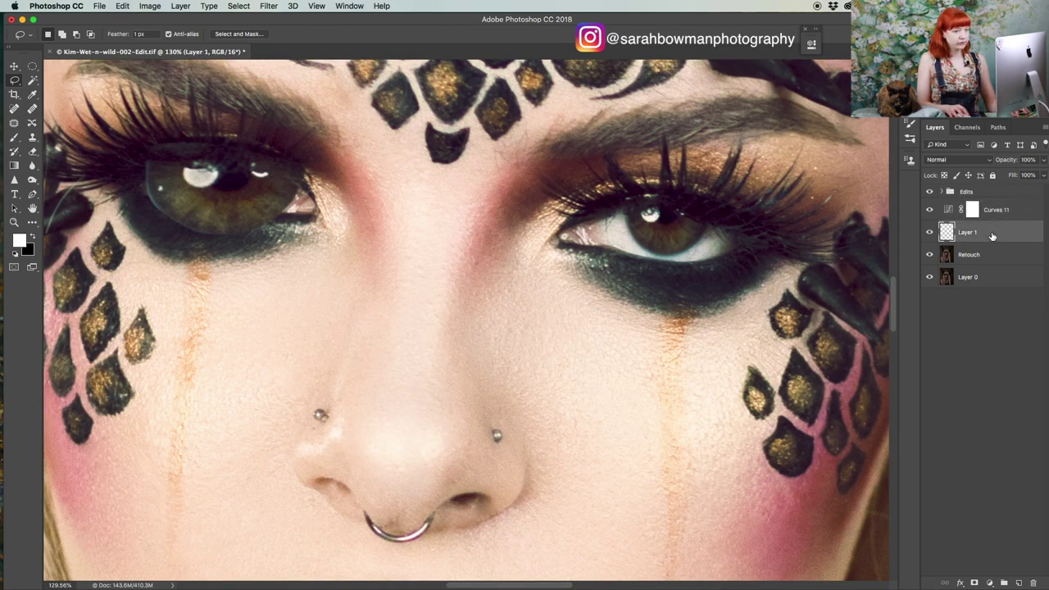
key(super+g)
alt+click(997, 218)
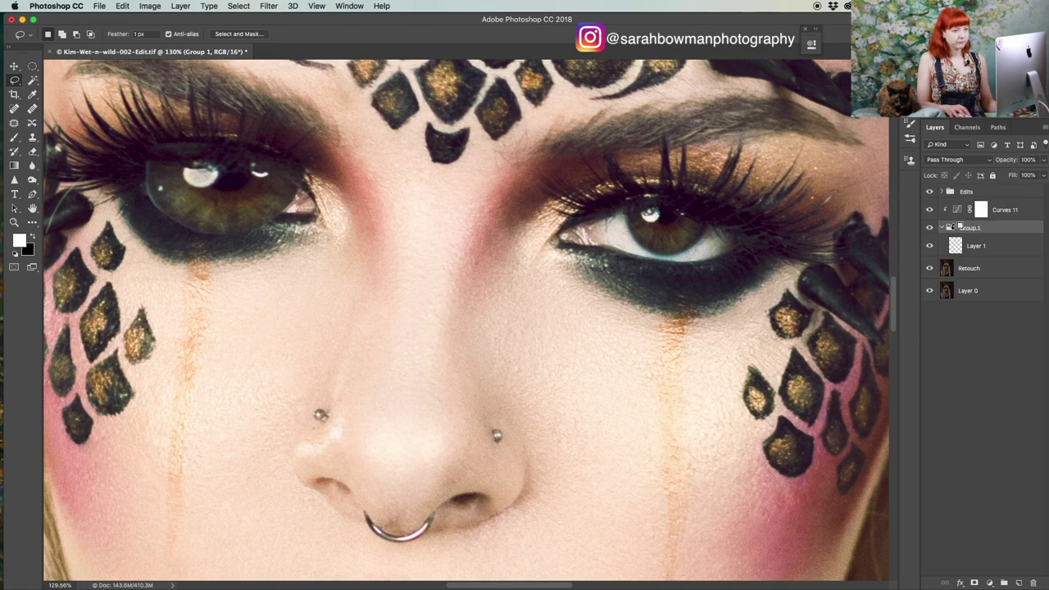
click(943, 228)
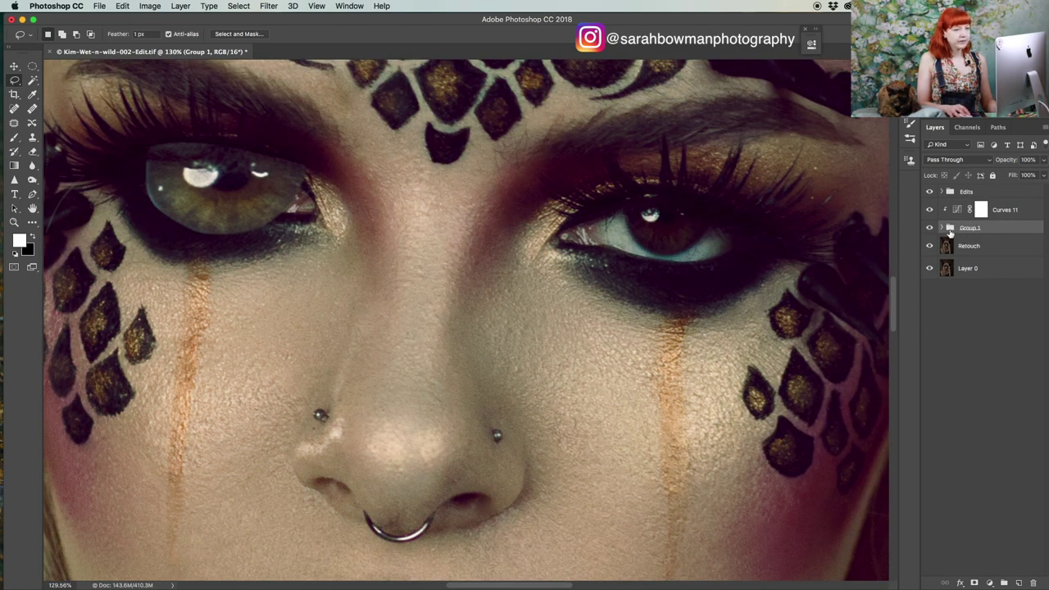
click(942, 228)
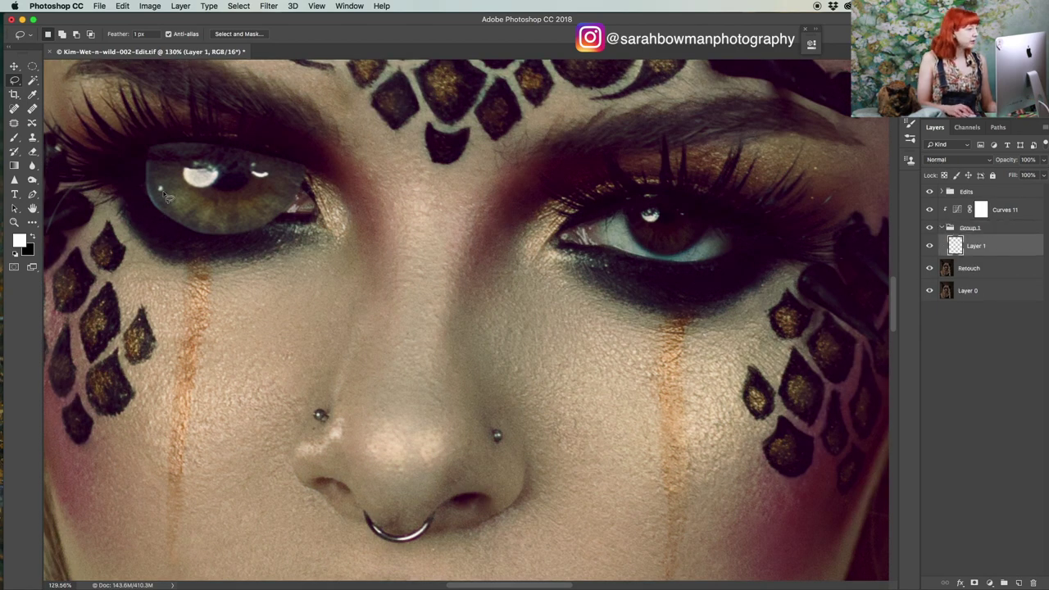
click(14, 137)
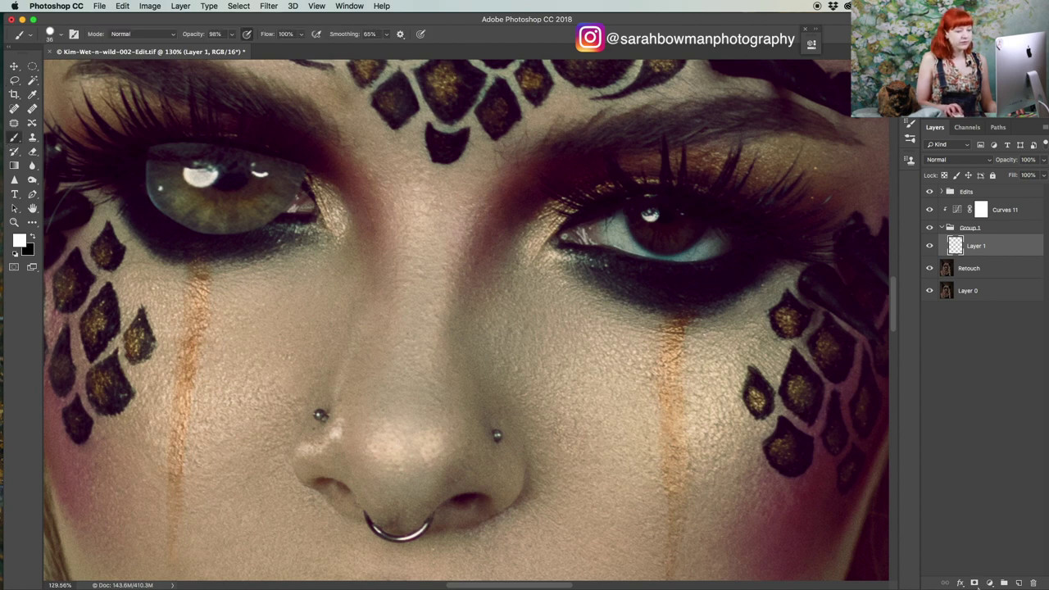
click(975, 583)
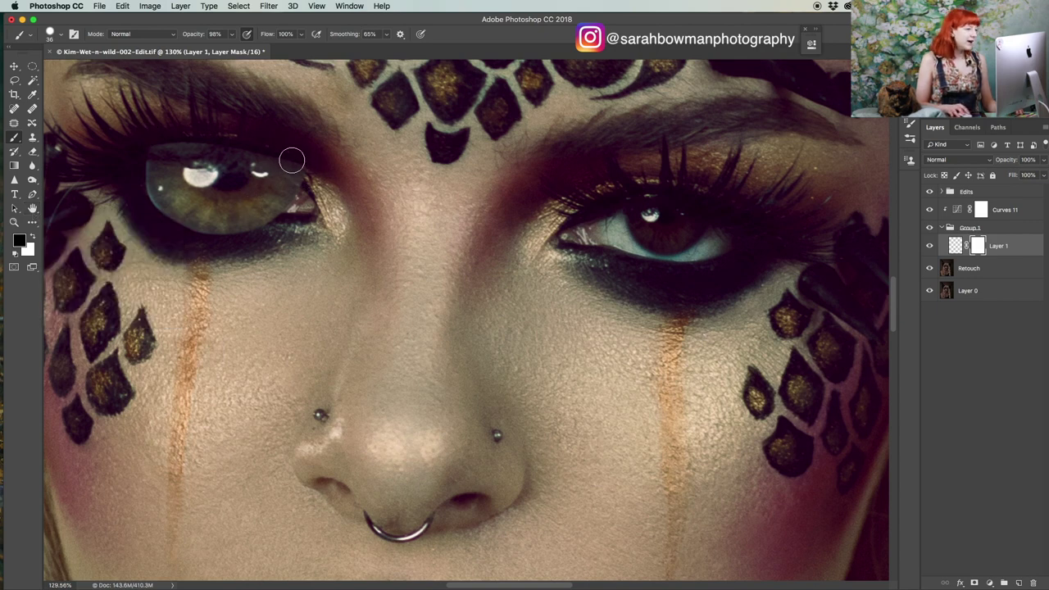
key(super+z)
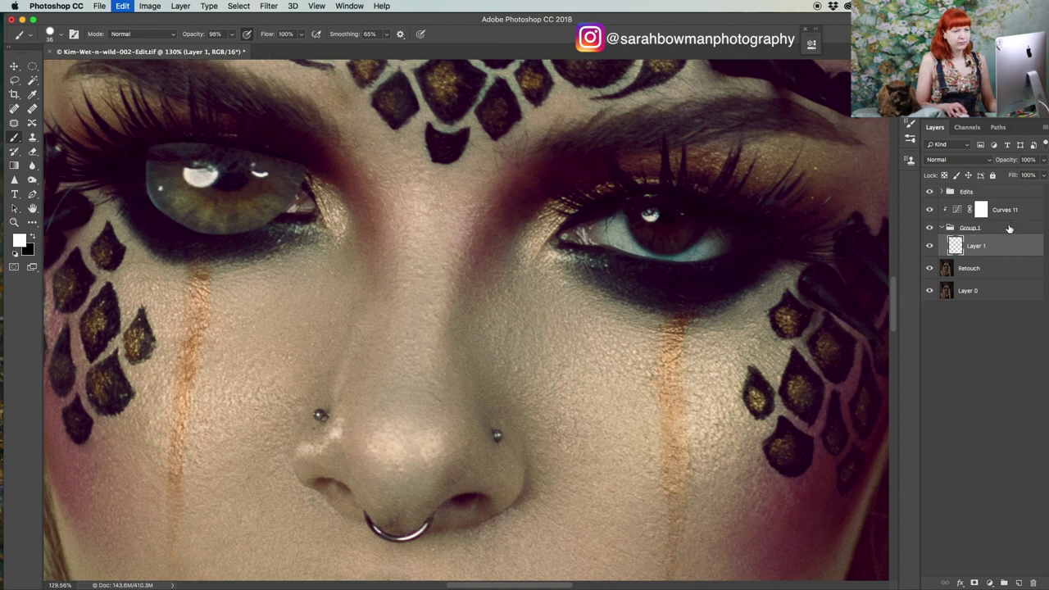
- Add a layer mask to the eye group and paint black over the copy's overspill along the upper and lower lids
click(1031, 226)
click(975, 583)
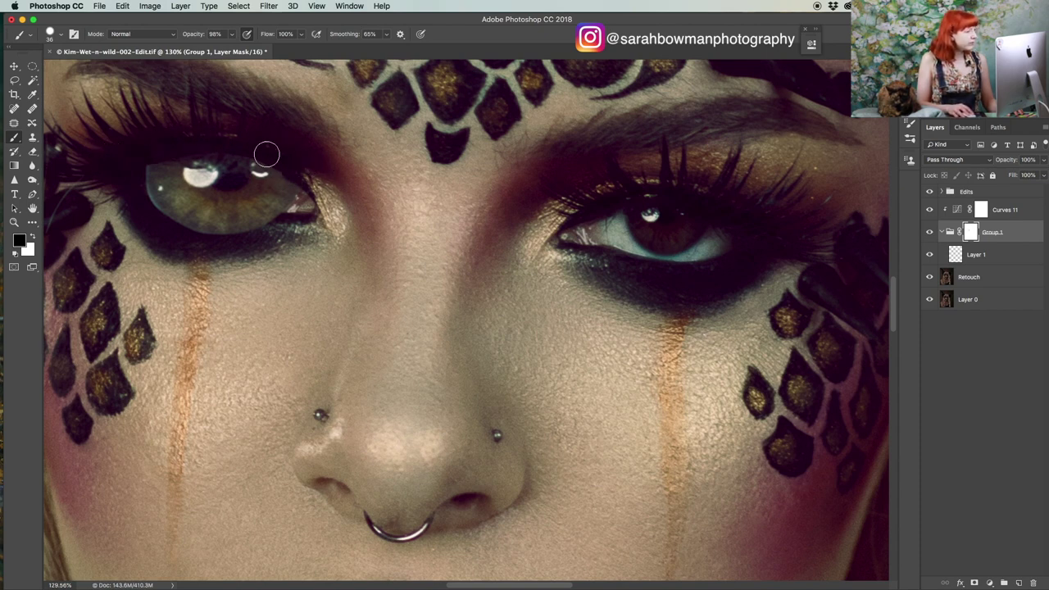
drag(191, 148, 132, 162)
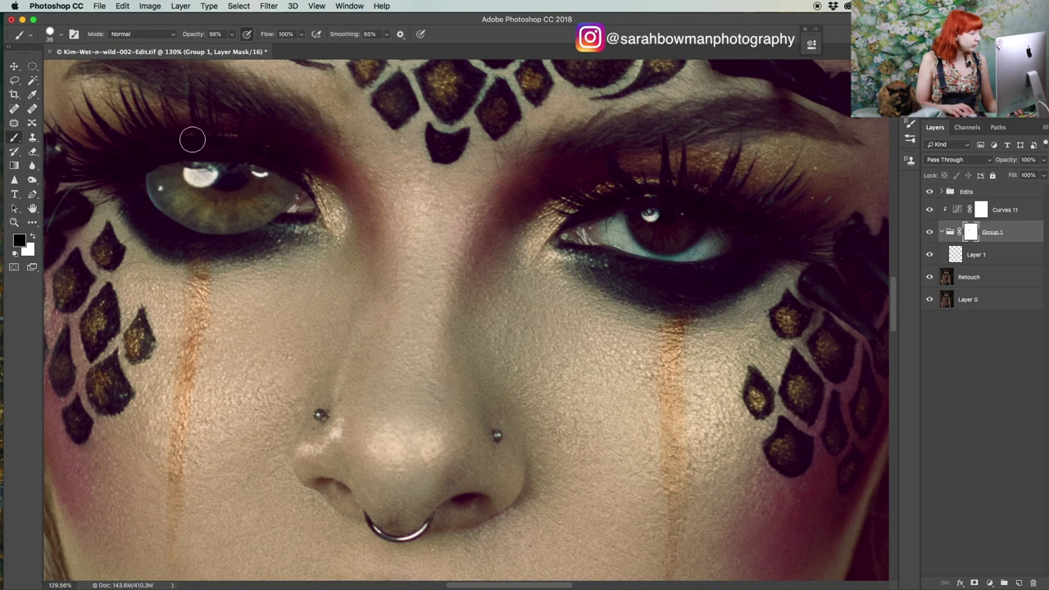
mouse_move(164, 209)
mouse_down()
mouse_move(296, 227)
mouse_move(245, 228)
mouse_move(293, 223)
mouse_up()
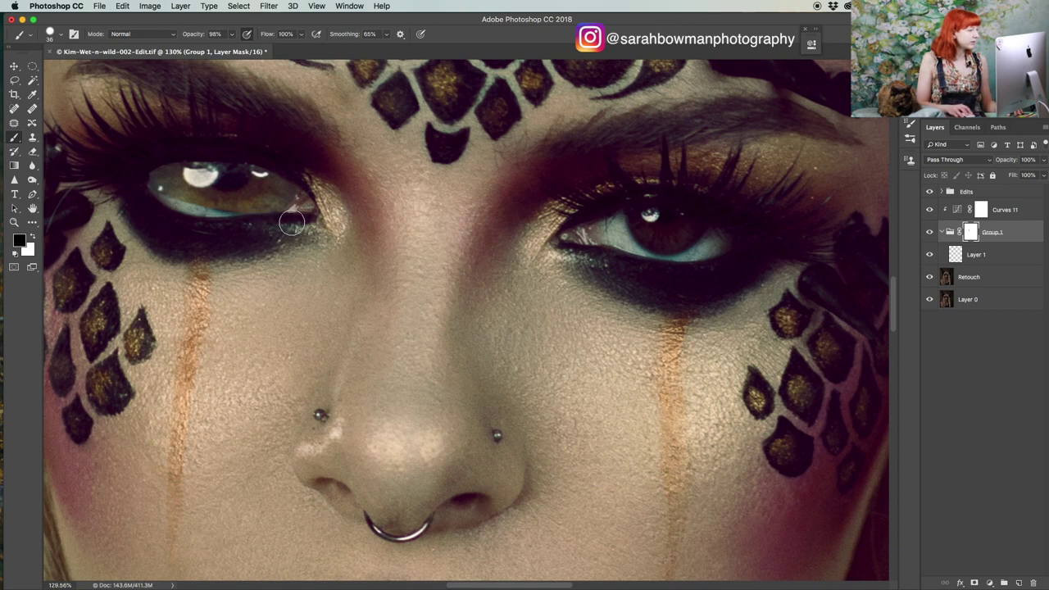
- Reduce the brush to 23 px and paint white on the group mask to restore the iris along the lower lid
click(53, 36)
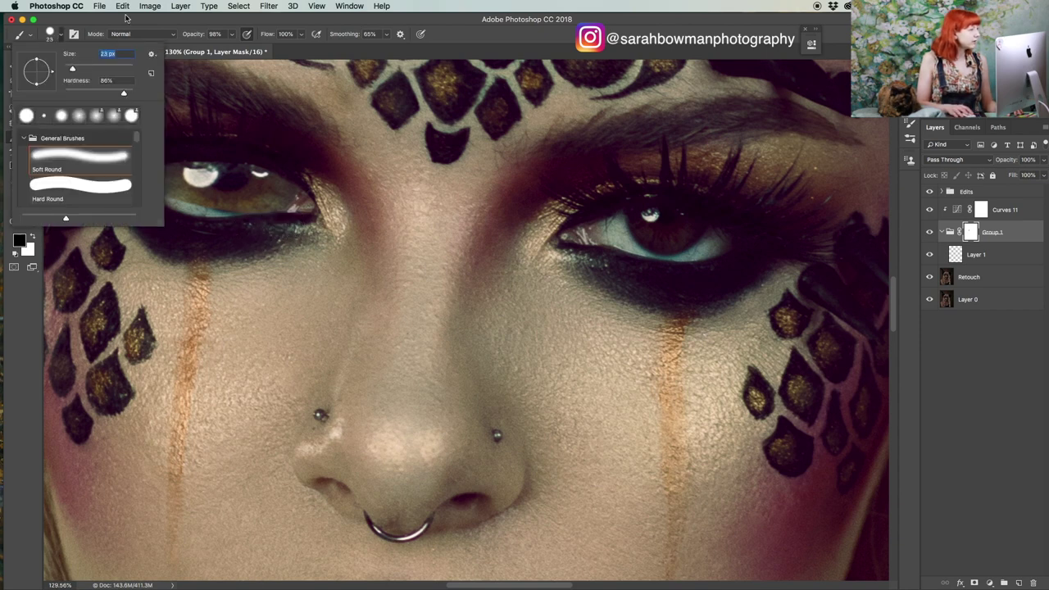
key(Return)
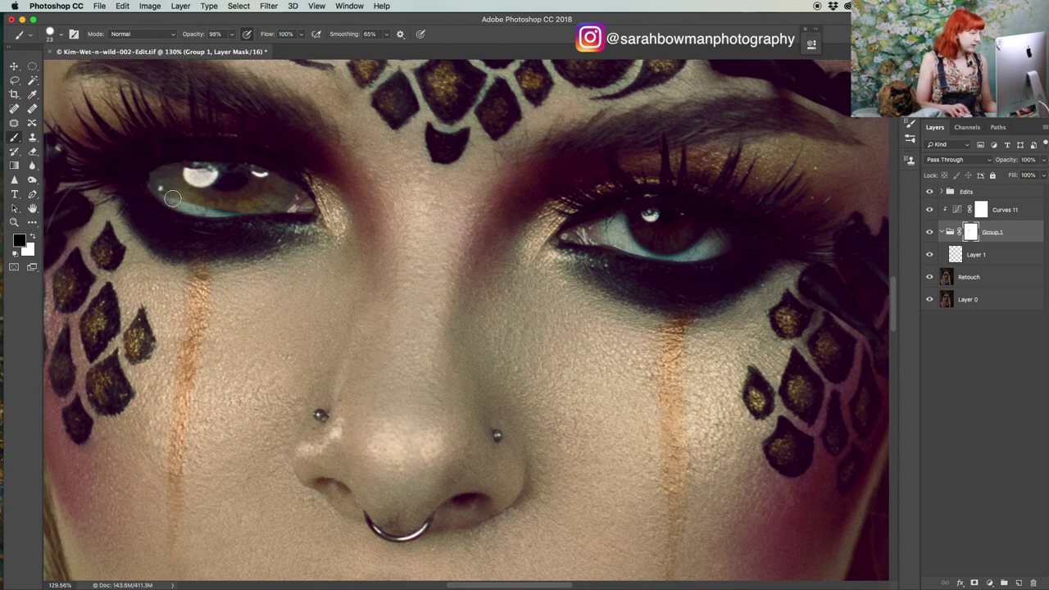
key(x)
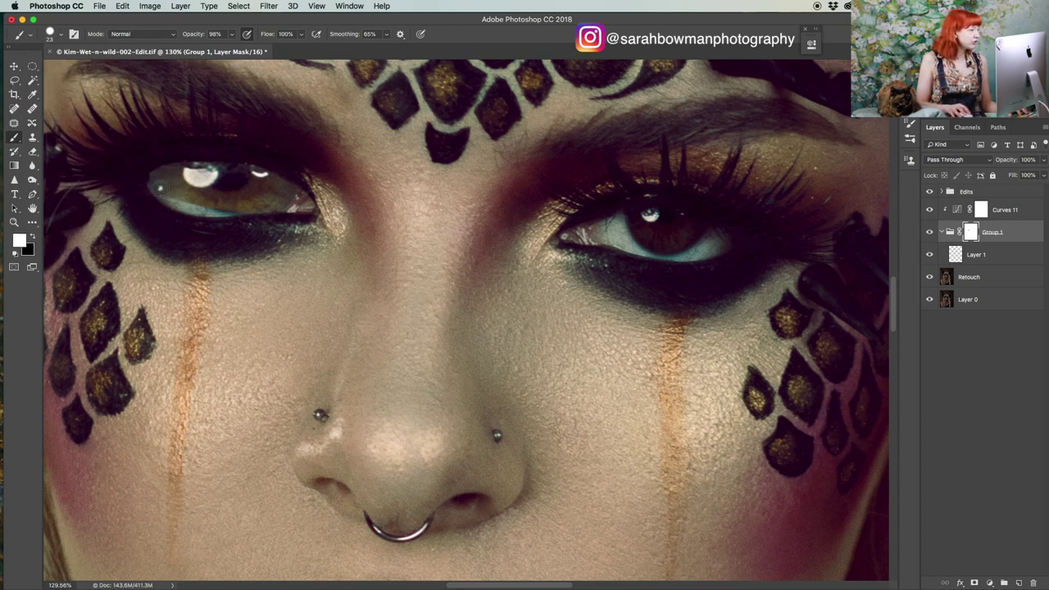
drag(177, 200, 242, 210)
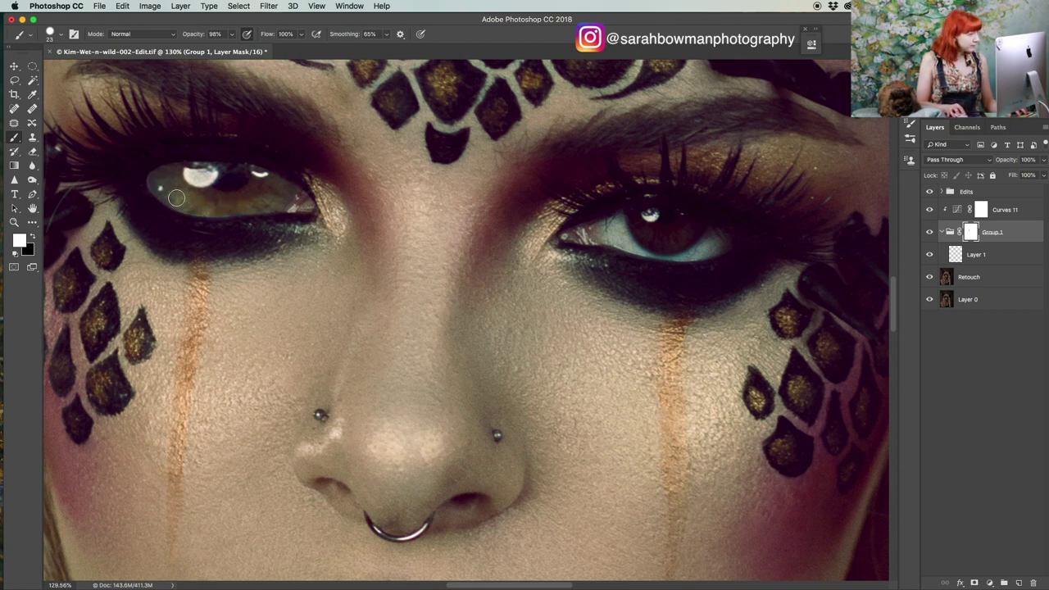
- Retouch the inner corner of the enlarged eye on Layer 1 using a soft 17 px Clone Stamp
key(super+0)
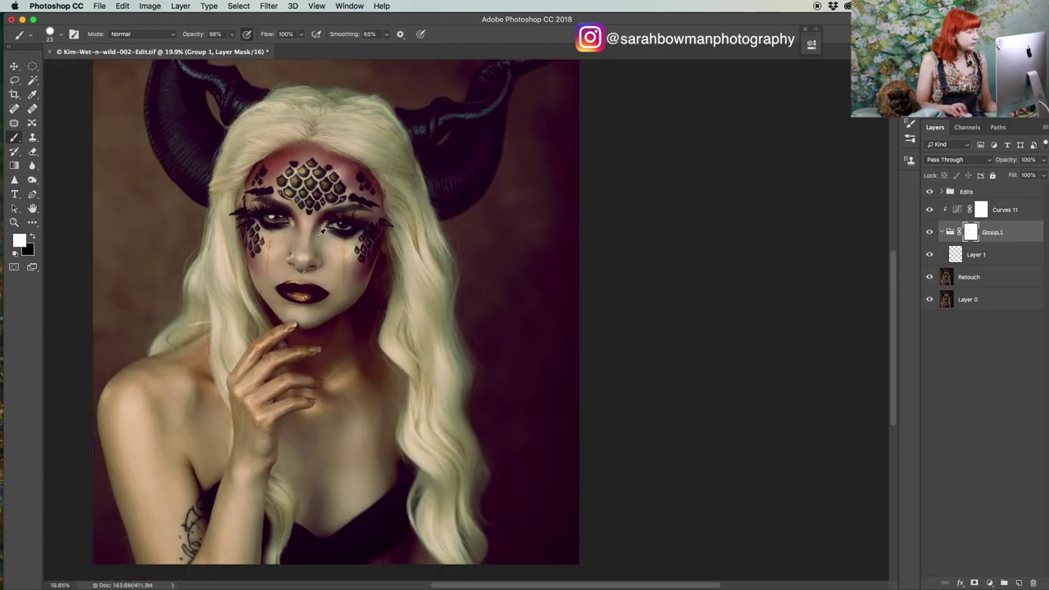
scroll(321, 234, up, 10)
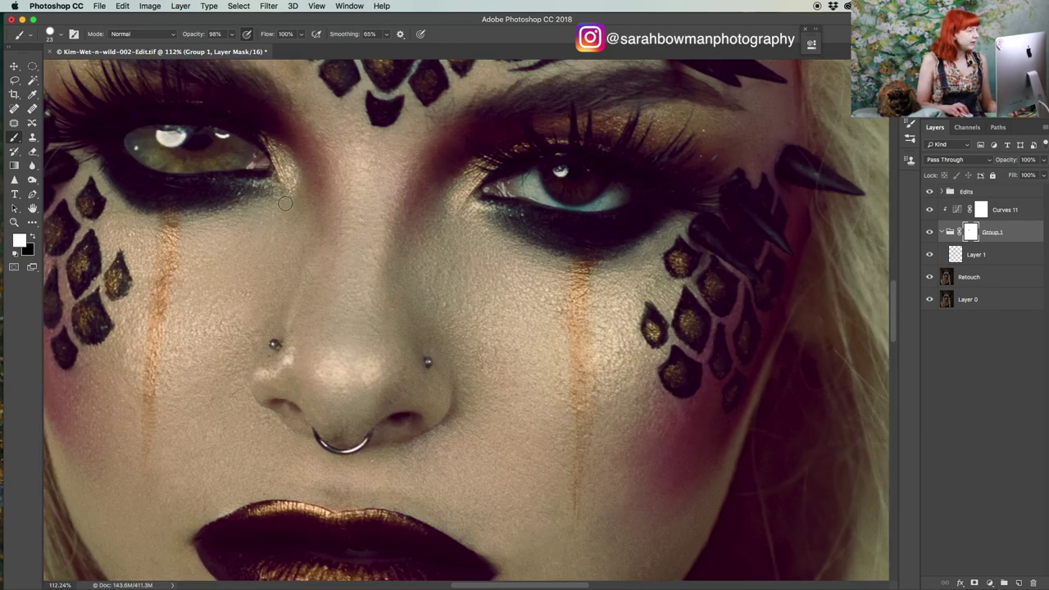
scroll(286, 203, up, 2)
scroll(224, 207, down, 4)
scroll(225, 206, up, 8)
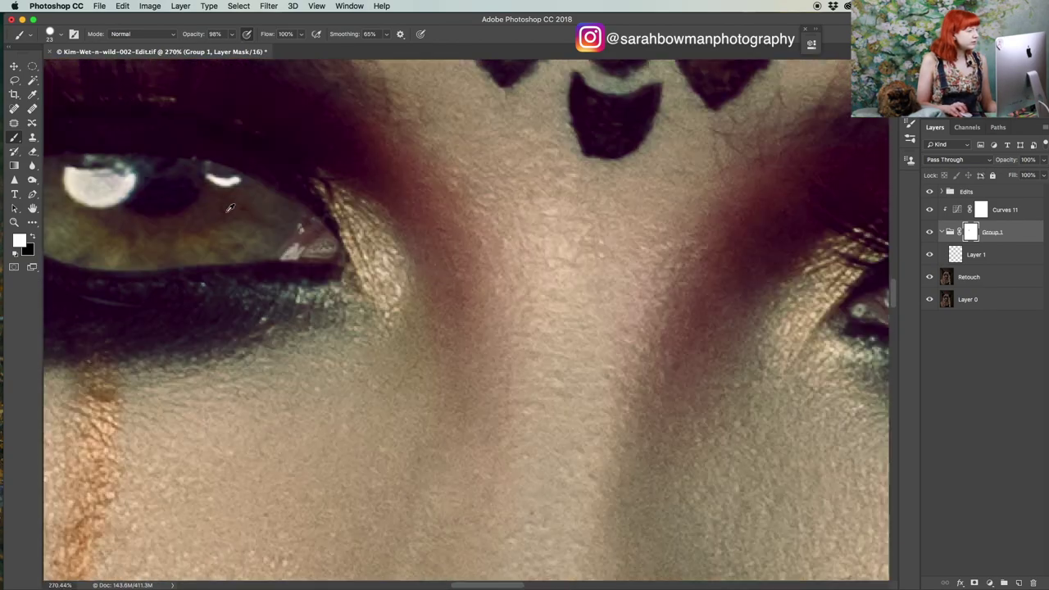
click(49, 33)
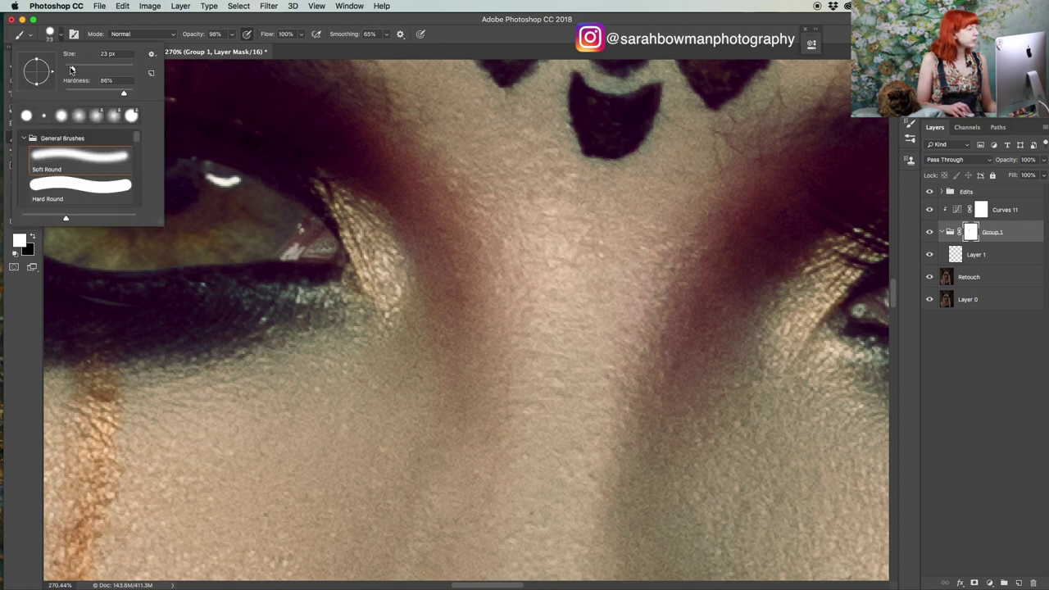
click(87, 22)
click(29, 136)
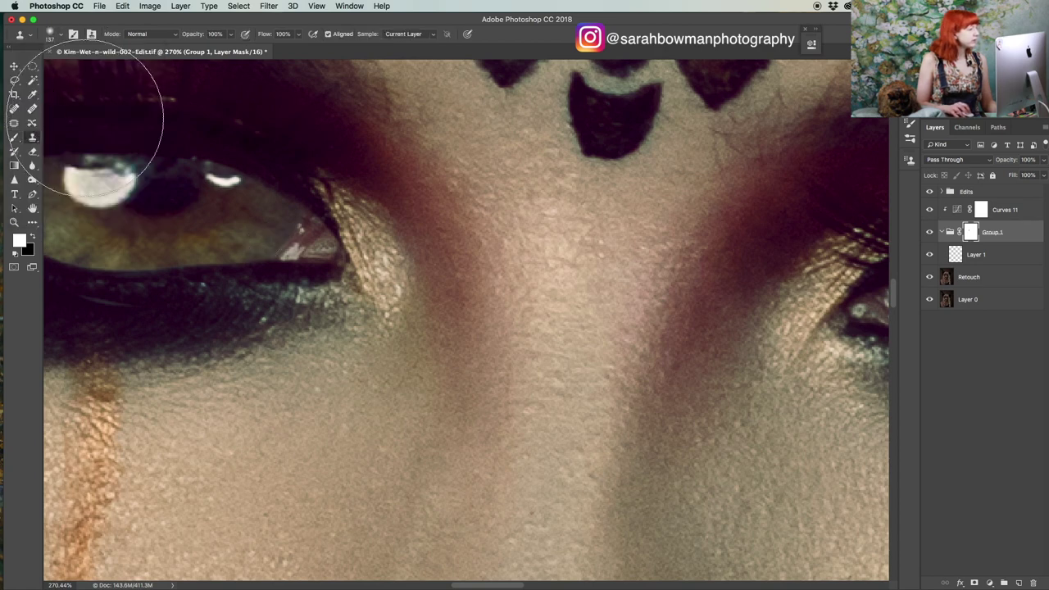
click(51, 33)
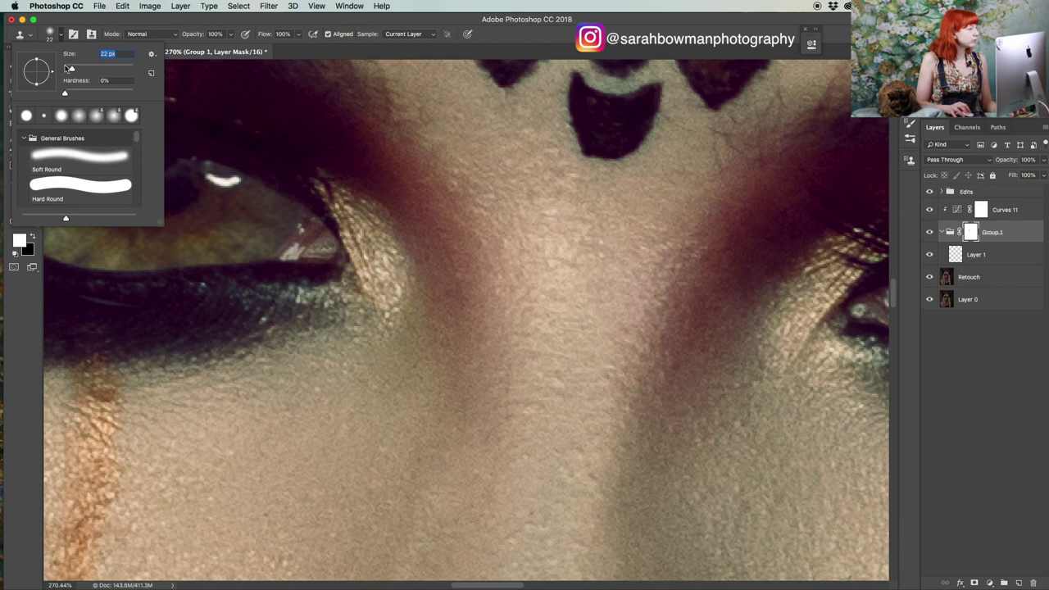
key(Return)
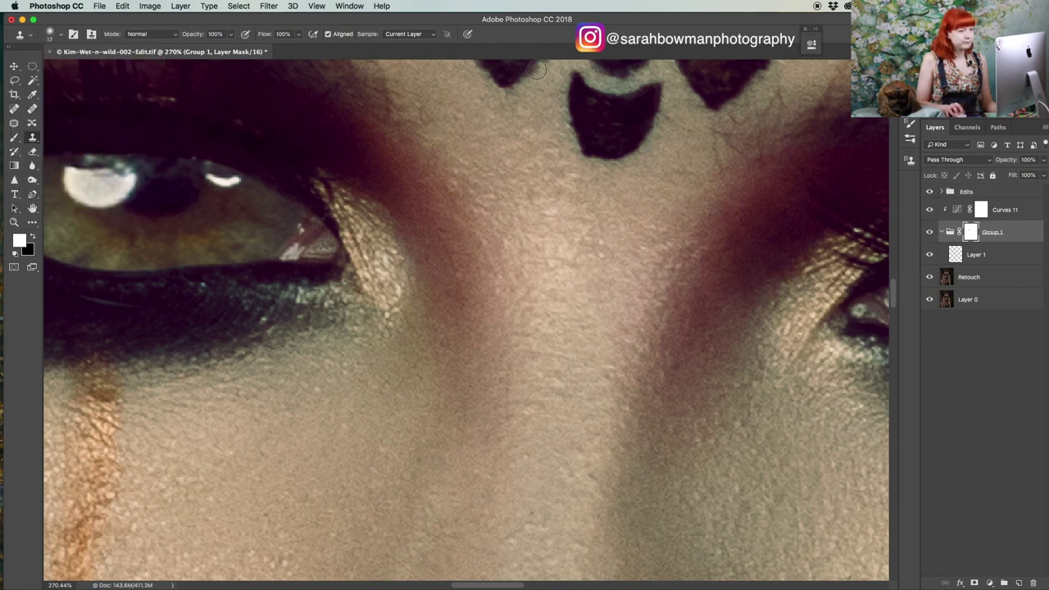
click(961, 256)
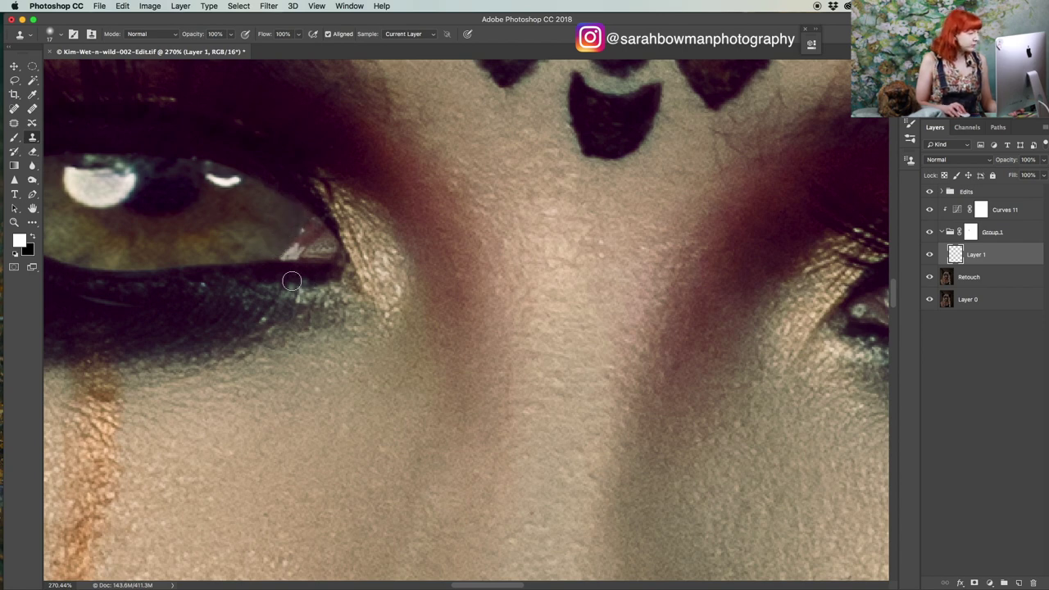
scroll(288, 285, right, 2)
scroll(287, 282, down, 5)
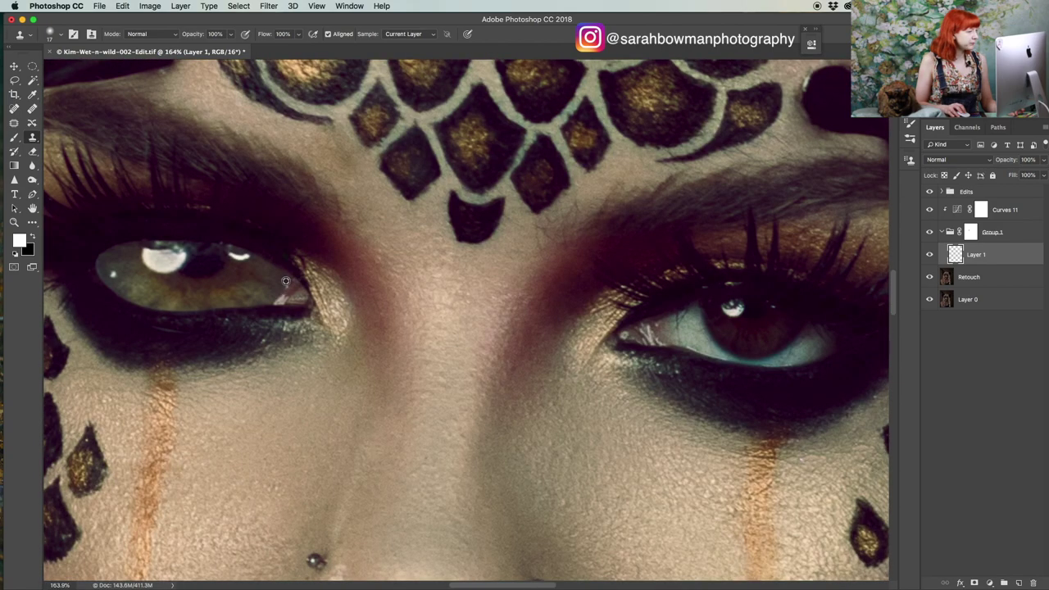
- Duplicate the enlarged eye layer and move the copy into place over the other eye
key(b)
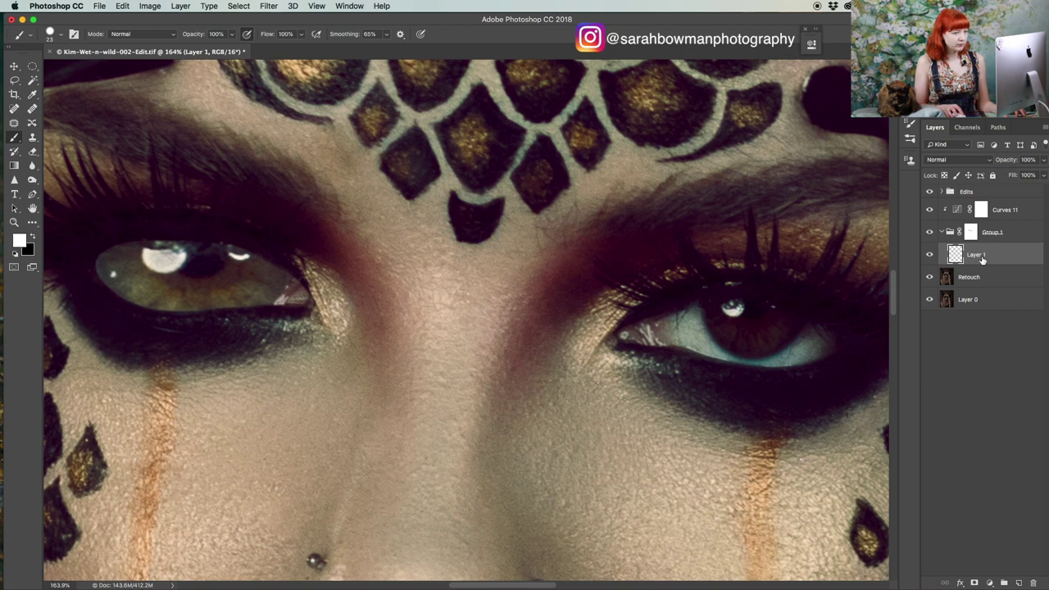
click(929, 255)
click(929, 255)
key(super+j)
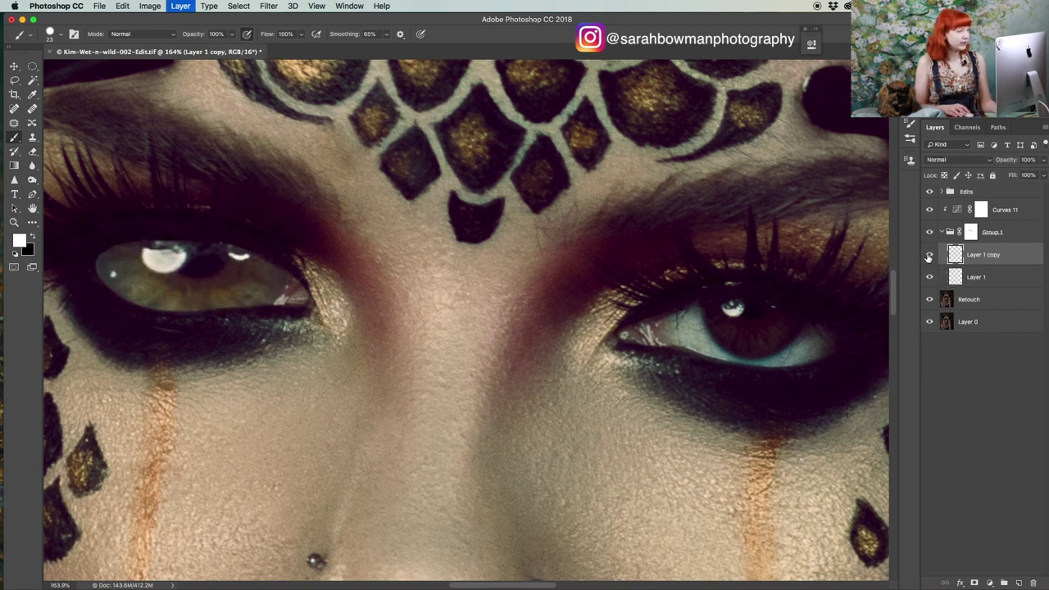
key(v)
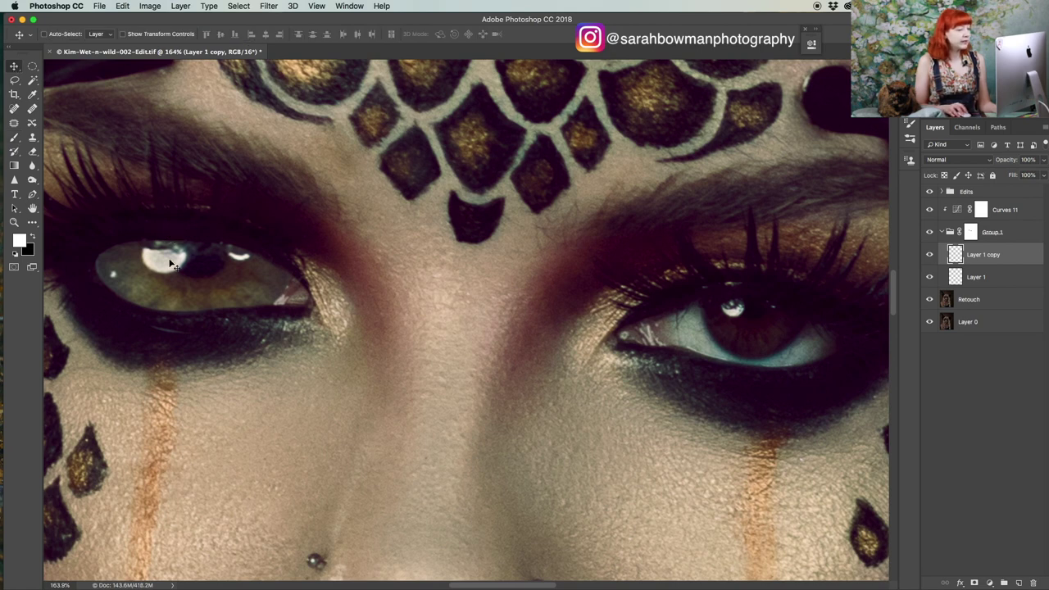
drag(181, 276, 735, 329)
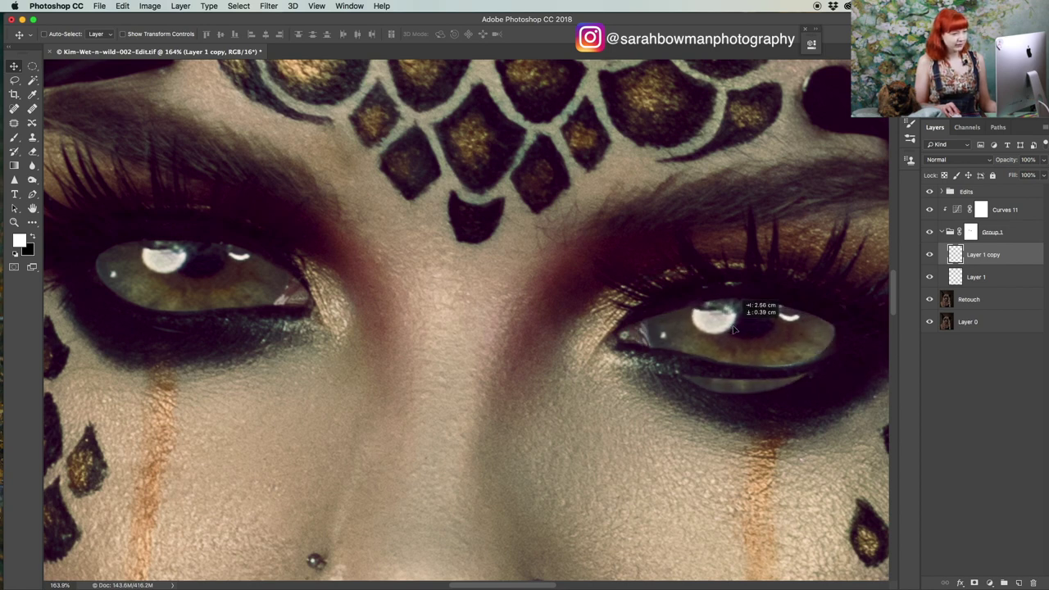
drag(734, 327, 742, 303)
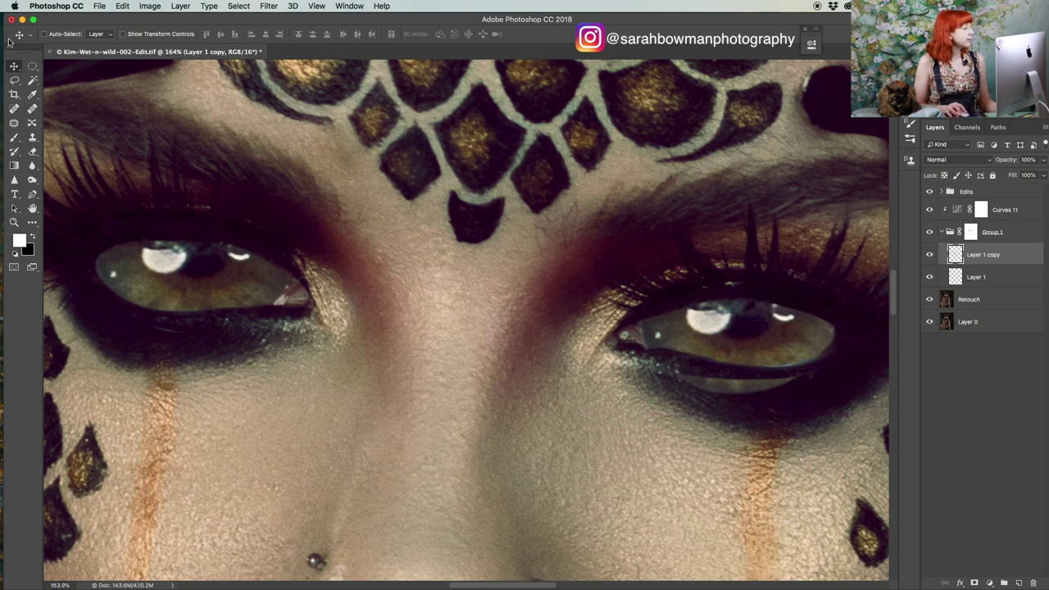
- Paint black on the group mask to hide the stray sliver below the copied eye's lower lid
click(14, 137)
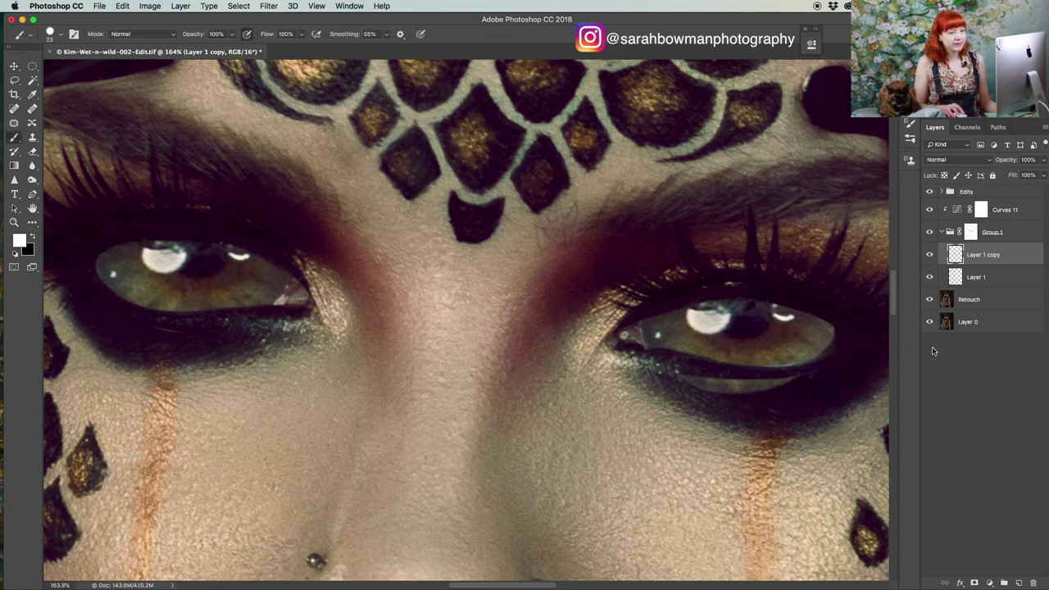
click(973, 233)
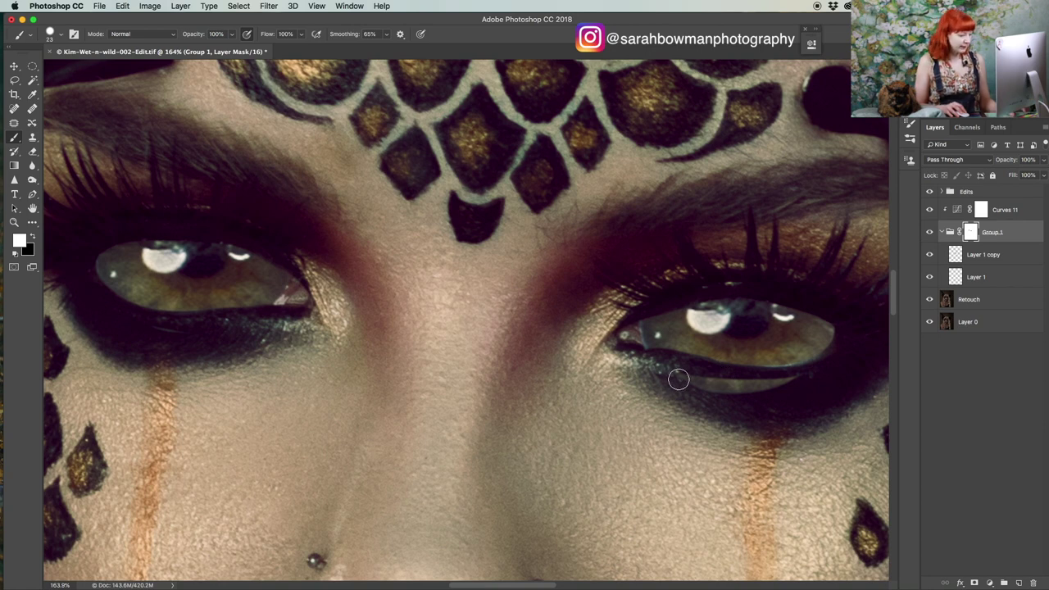
key(x)
mouse_move(697, 379)
mouse_down()
mouse_move(810, 380)
mouse_move(682, 393)
mouse_move(826, 382)
mouse_up()
key(x)
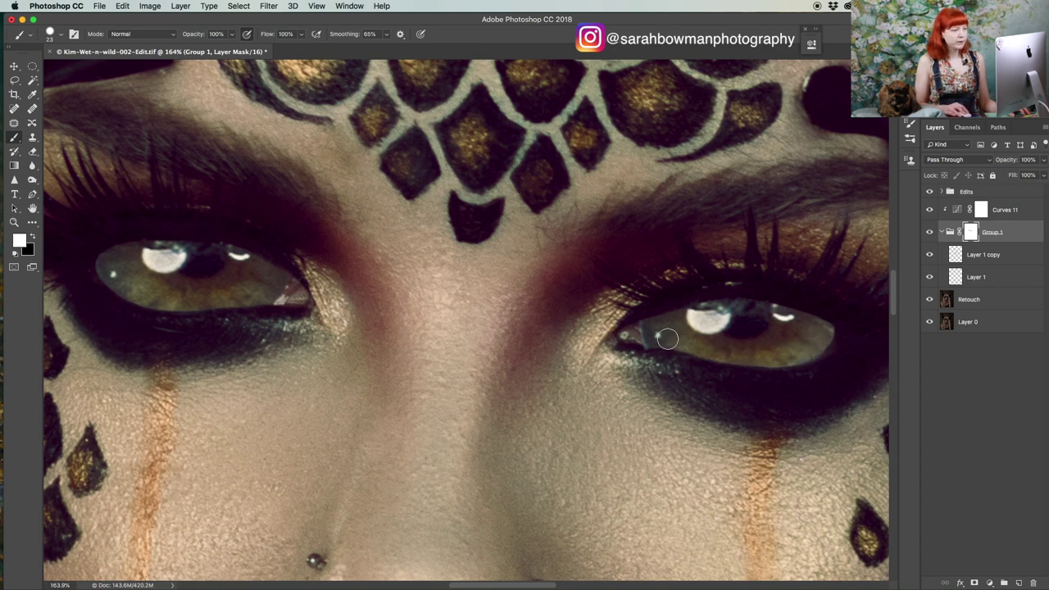
- Refine the group mask around the copied eye's inner and outer corners with alternating black and white brush strokes
key(x)
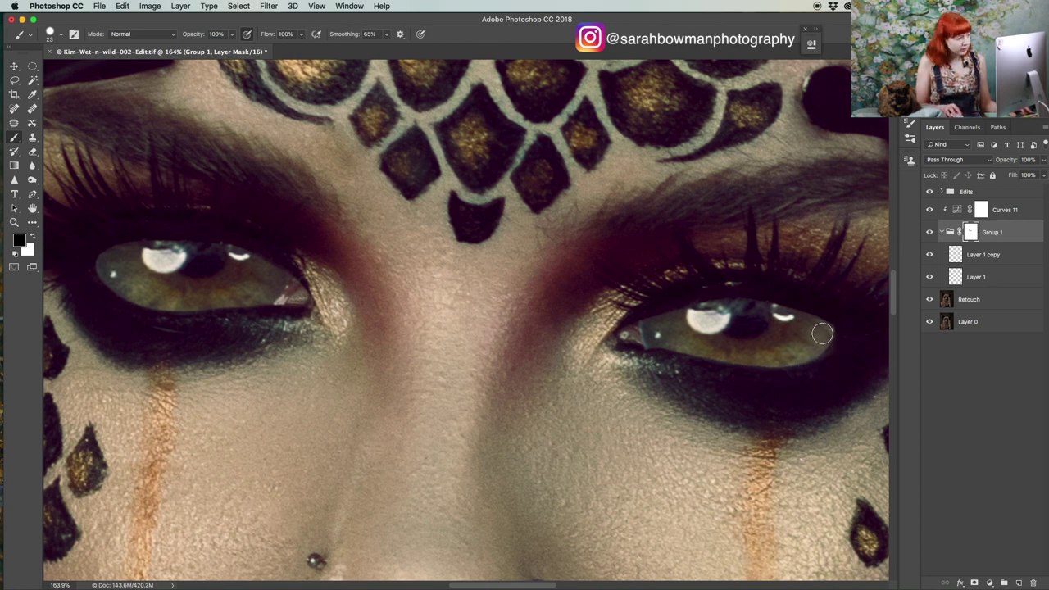
key(x)
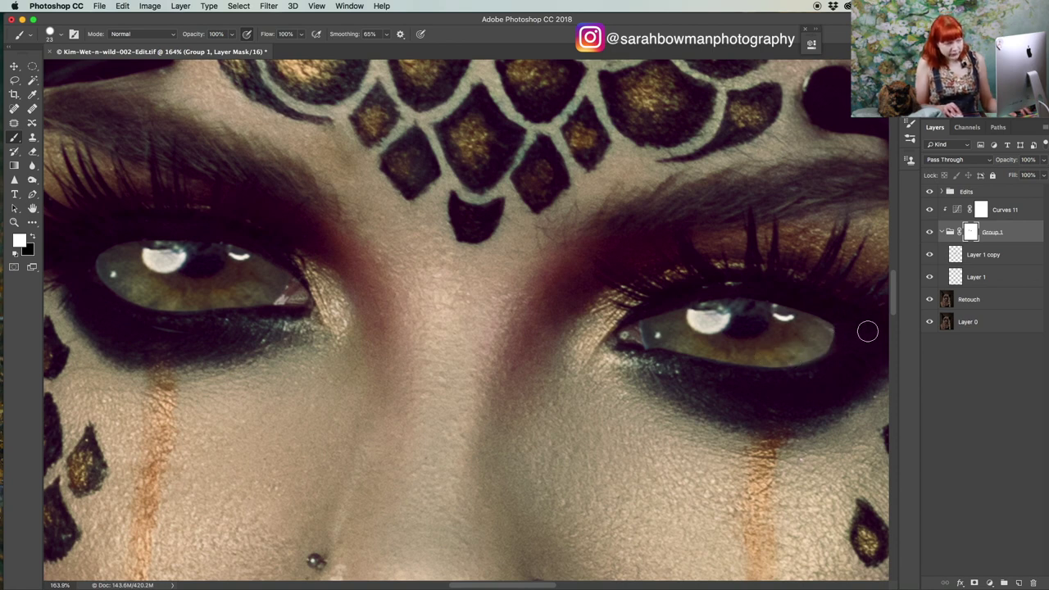
key(x)
key(x)
key(x)
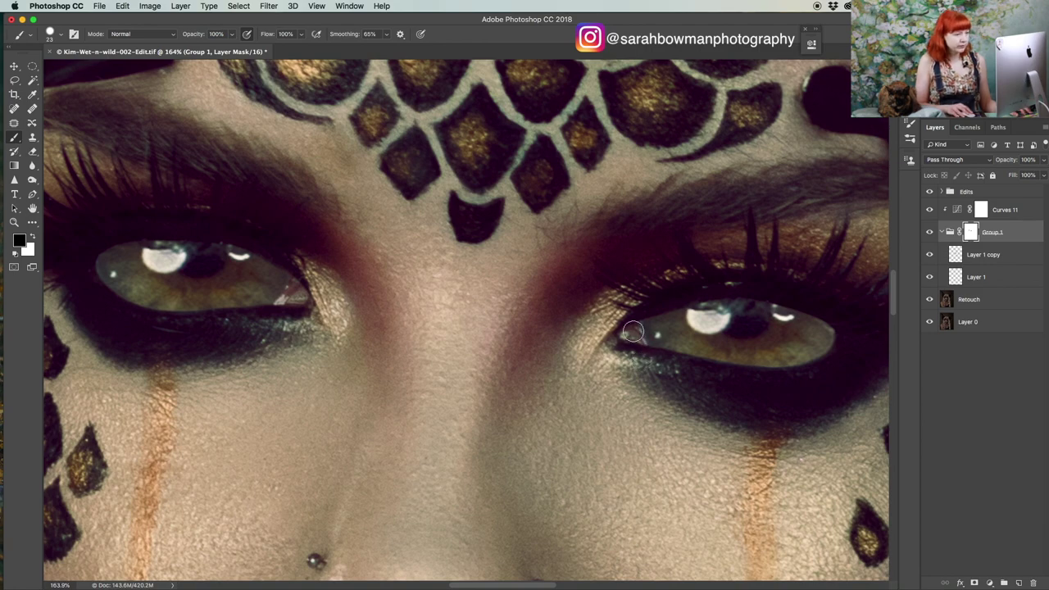
scroll(513, 349, down, 5)
scroll(358, 341, down, 5)
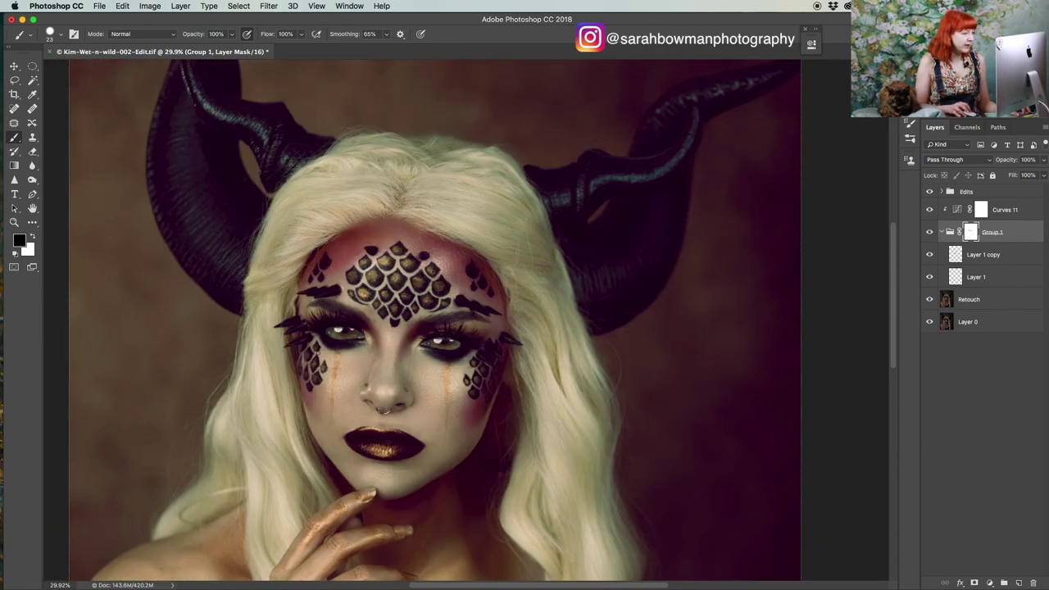
scroll(322, 369, up, 3)
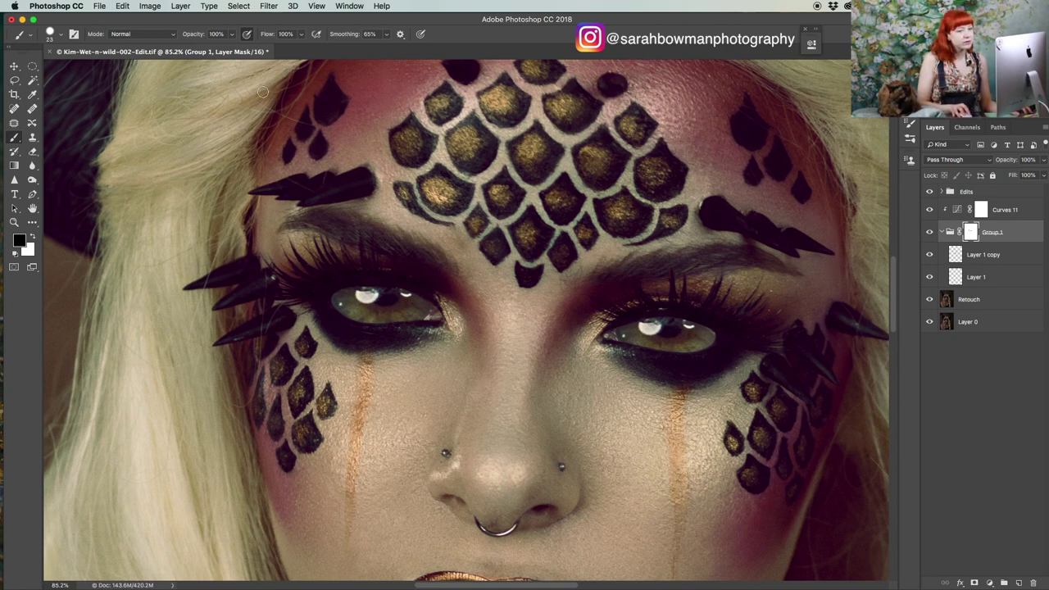
- Paint black on the Curves mask along the upper part of both eyes with a 75 px brush at 0% hardness and 21% opacity
click(986, 212)
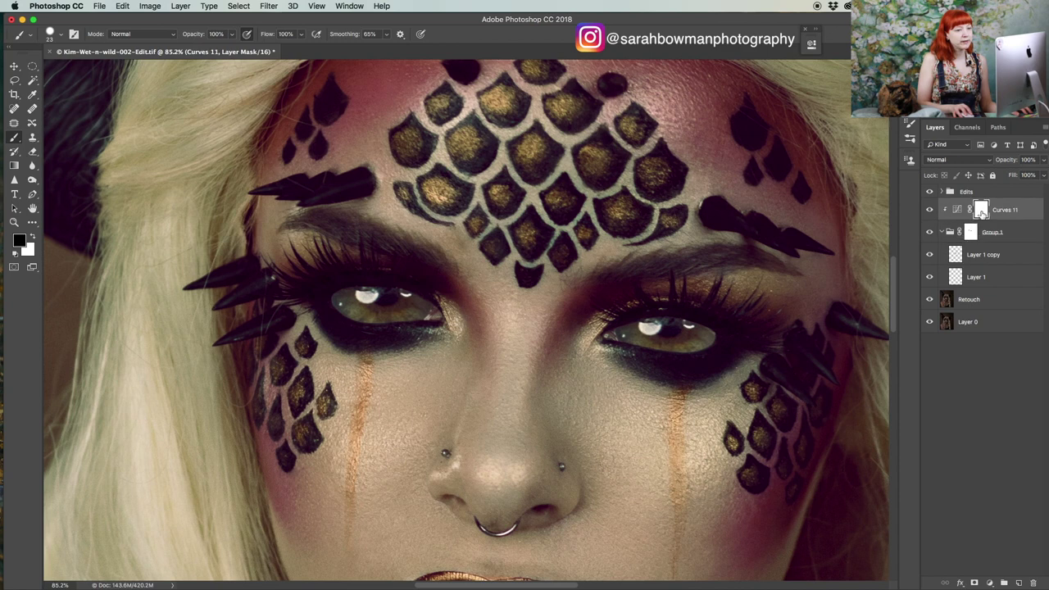
click(931, 211)
click(932, 211)
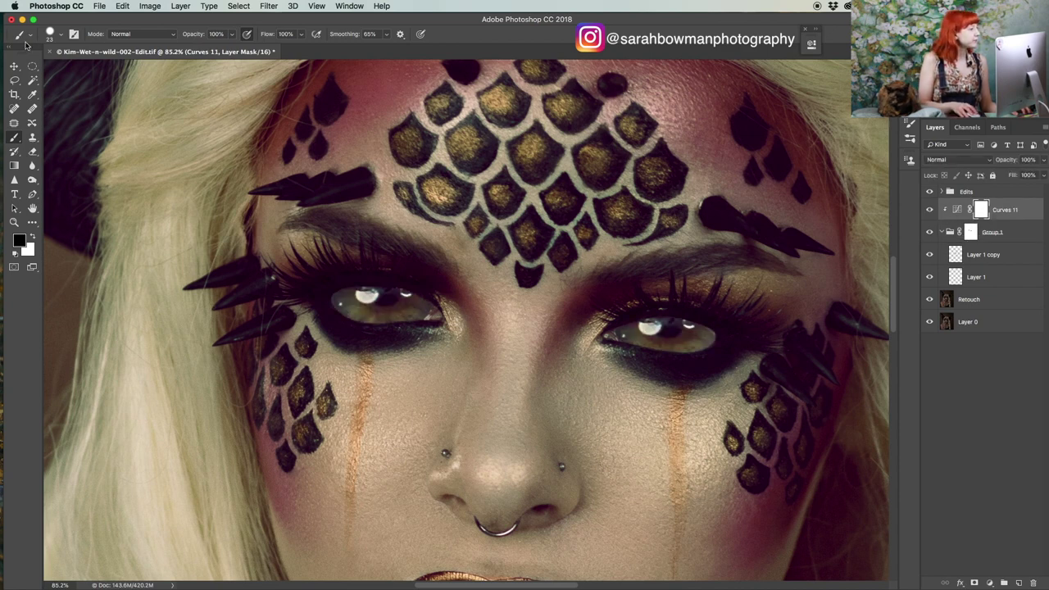
click(49, 35)
drag(63, 85, 42, 96)
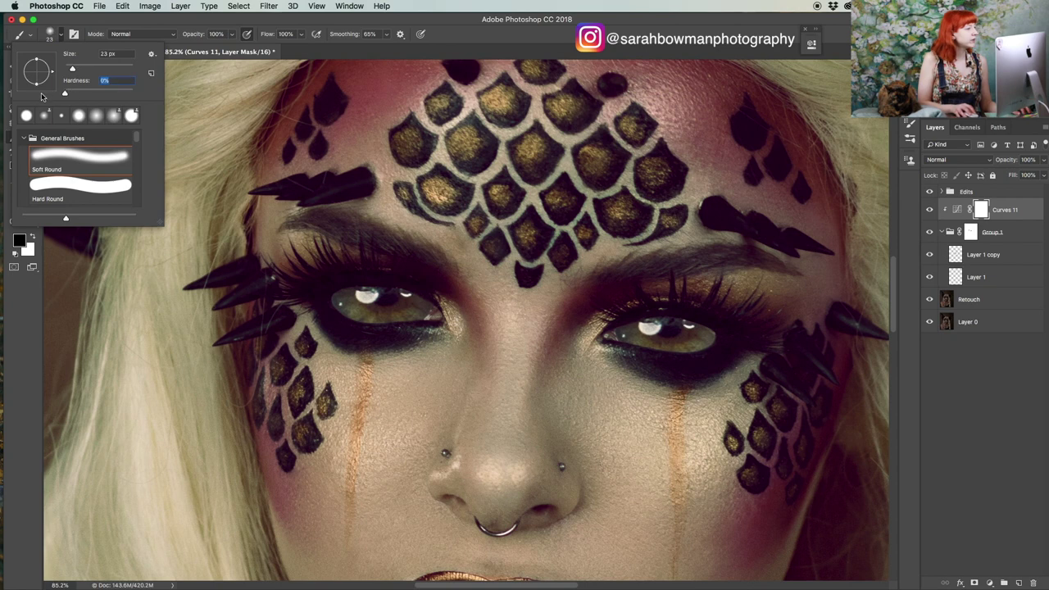
click(89, 69)
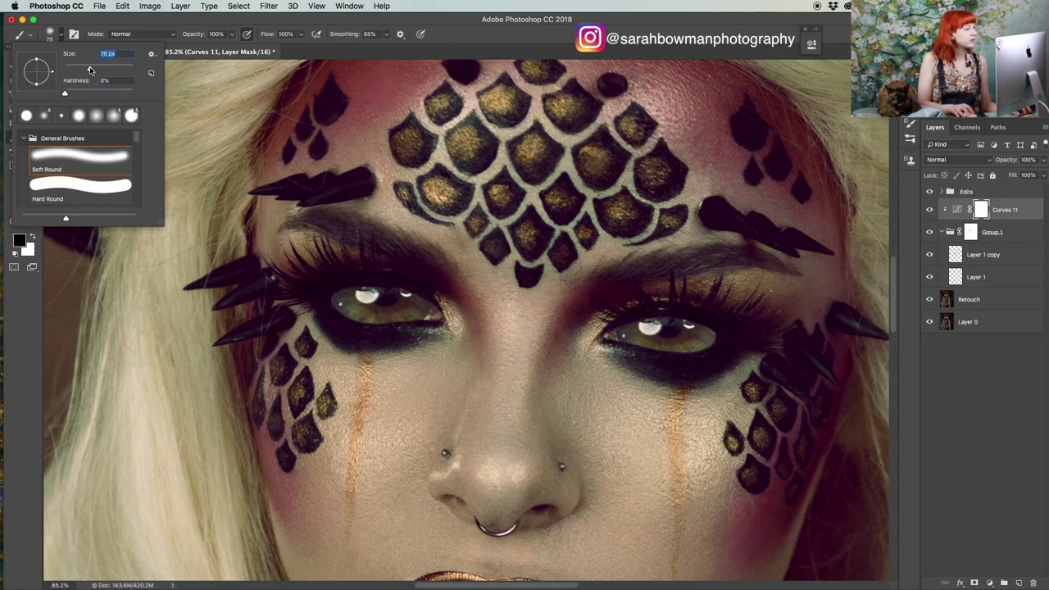
click(197, 39)
drag(197, 39, 152, 51)
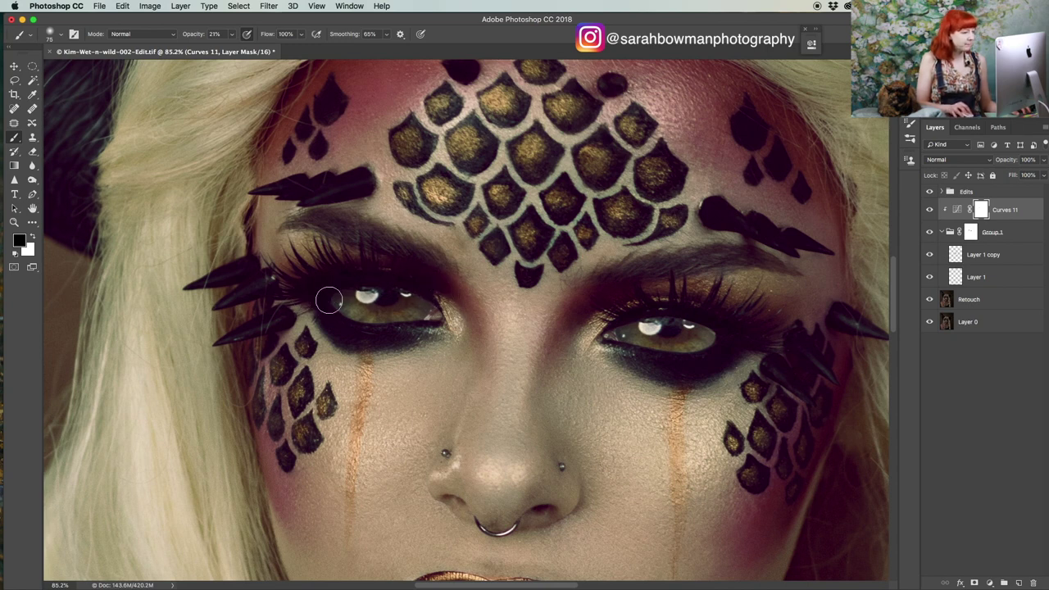
mouse_move(666, 308)
mouse_down()
mouse_move(738, 329)
mouse_move(652, 310)
mouse_up()
scroll(397, 313, down, 3)
scroll(572, 355, up, 8)
scroll(573, 355, down, 10)
scroll(574, 353, up, 3)
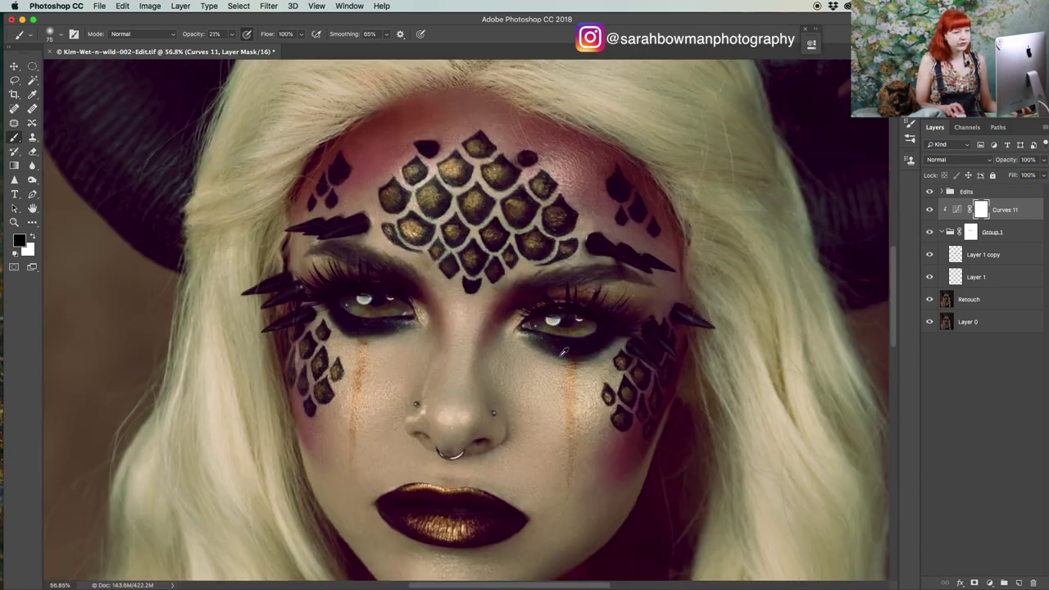
- Add a Hue/Saturation adjustment above the copied eye layer inside the group and set its saturation to +25
click(991, 252)
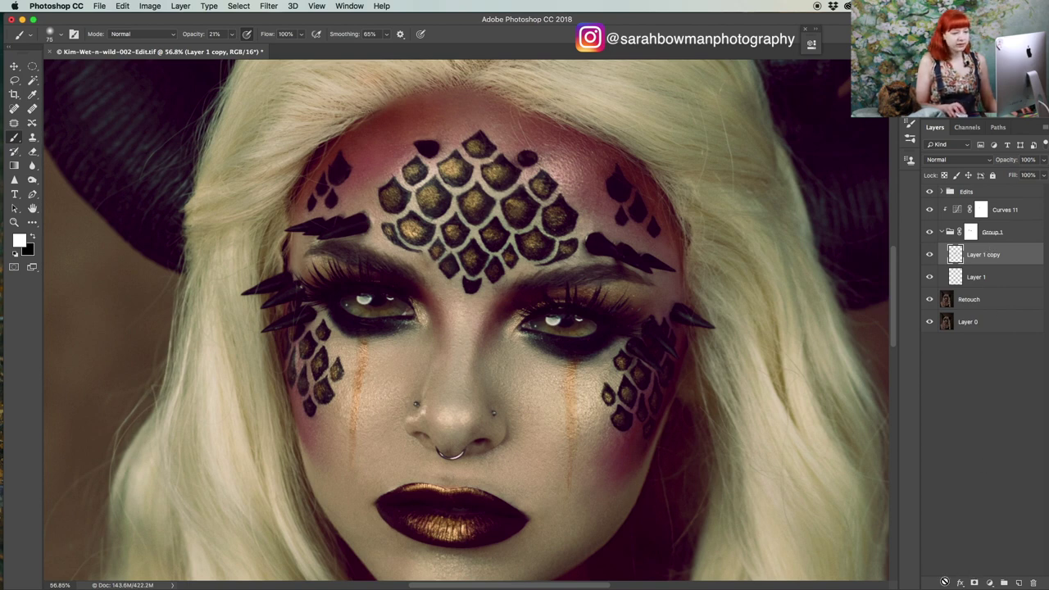
click(990, 583)
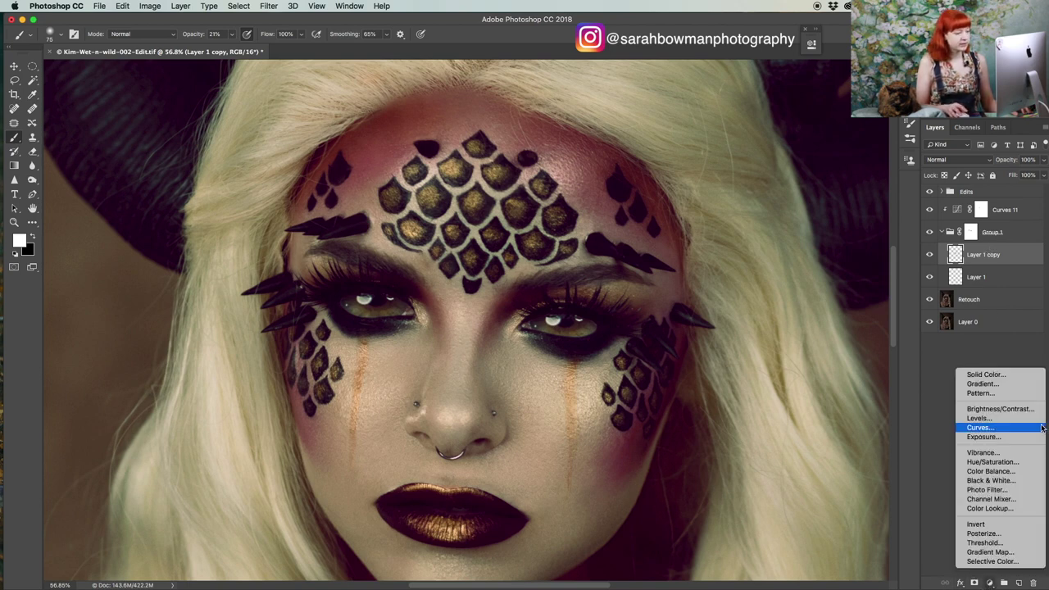
click(993, 462)
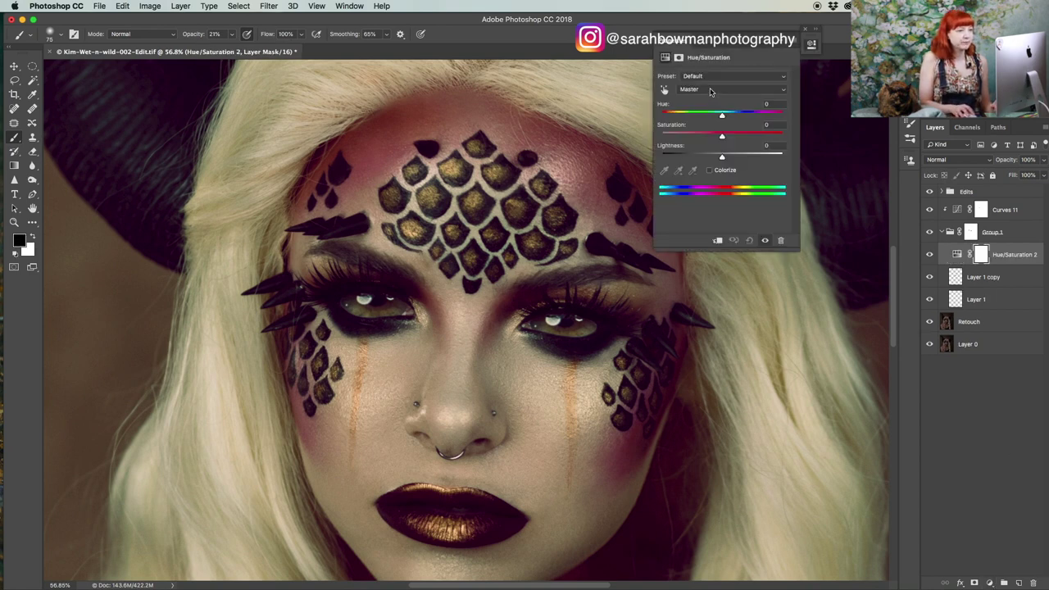
click(737, 135)
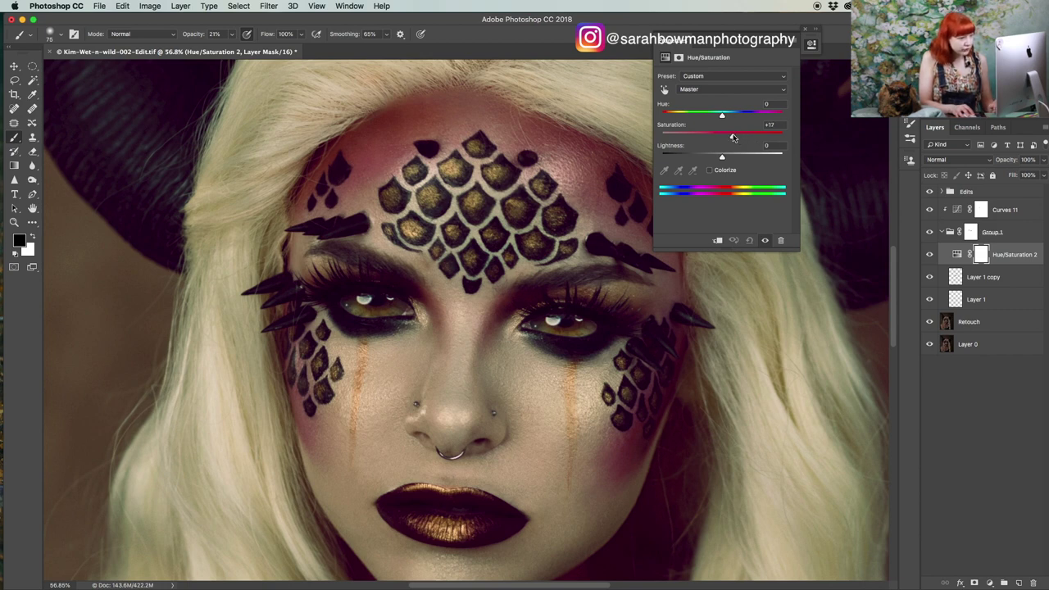
drag(770, 136, 750, 137)
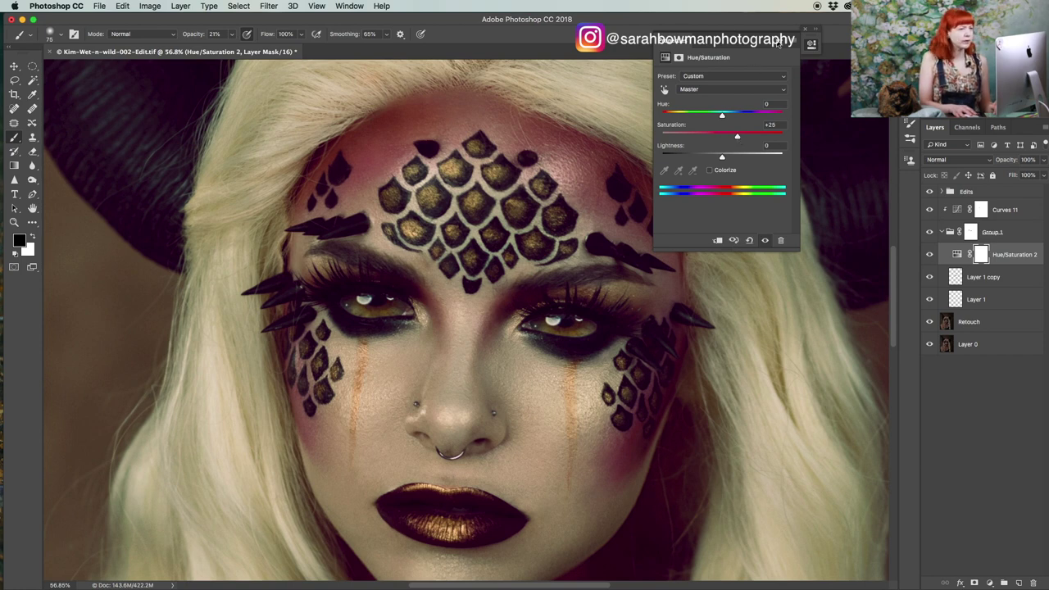
click(786, 44)
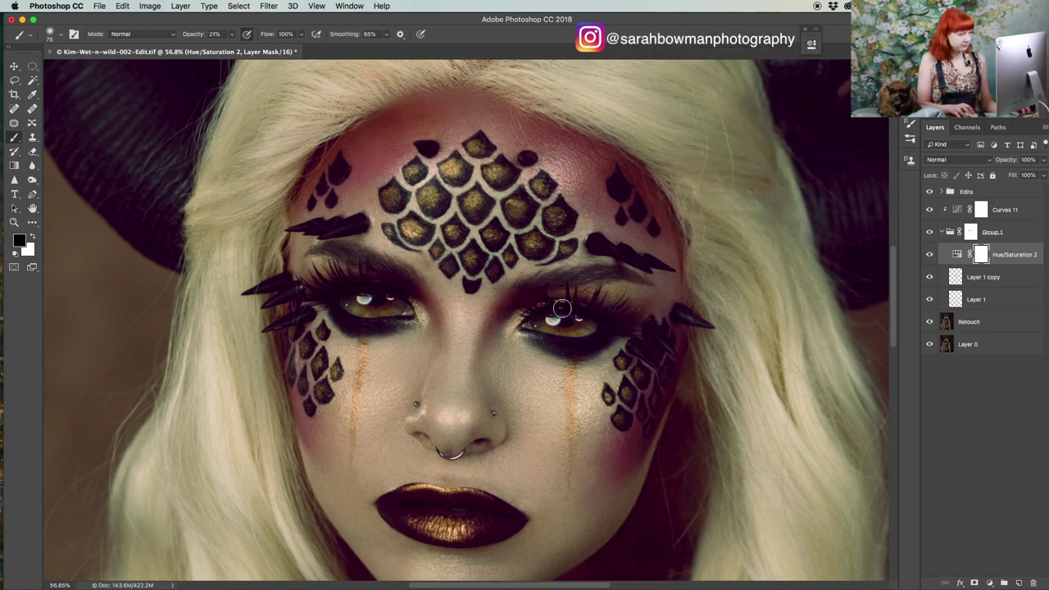
- Compare the eyes with the clipped Curves adjustment hidden and shown, viewing more of the portrait
scroll(517, 332, down, 3)
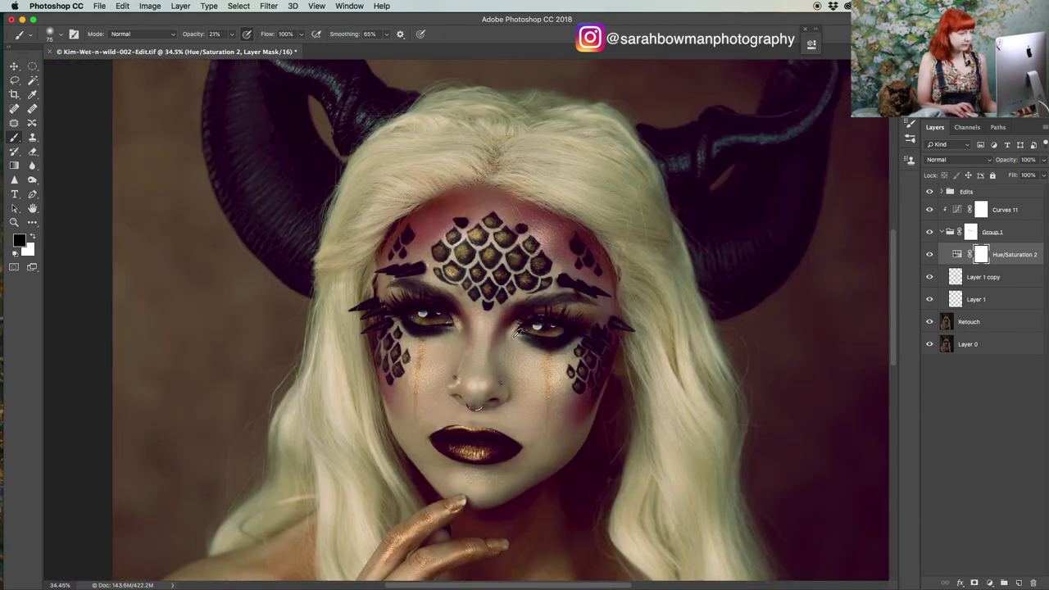
scroll(482, 332, down, 2)
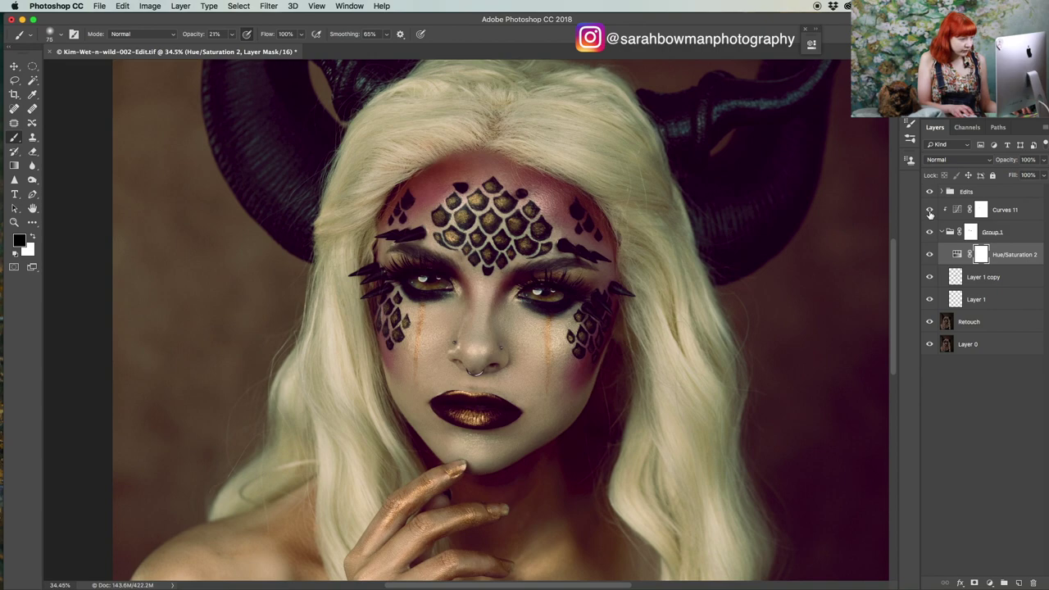
click(930, 214)
click(929, 213)
scroll(388, 300, down, 5)
scroll(419, 298, up, 5)
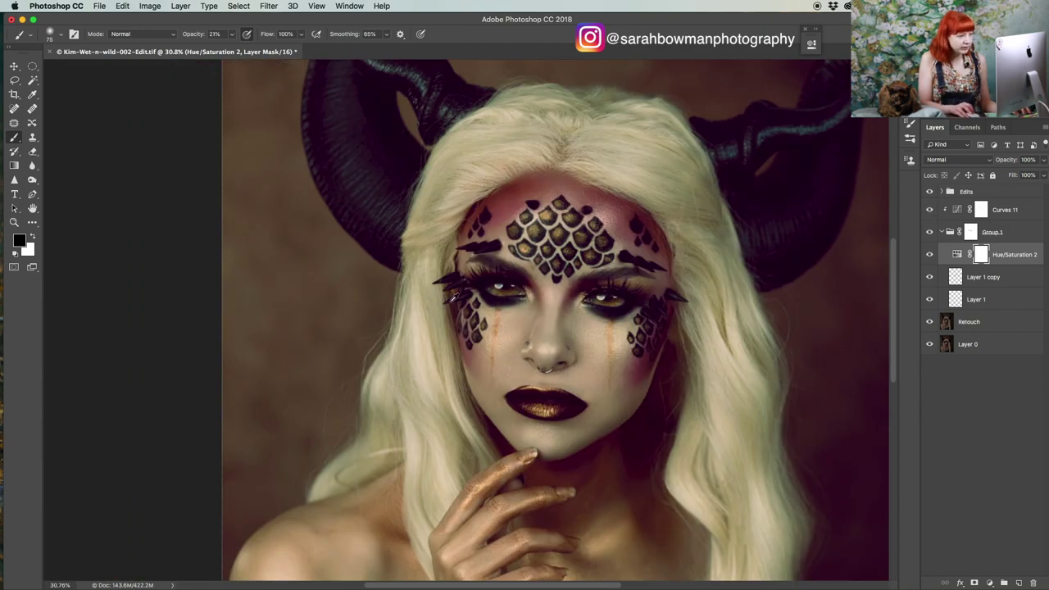
- Paint black on the clipped Curves mask over the upper part of both irises with a 57 px brush at 0% hardness and 21% opacity
scroll(596, 290, up, 3)
scroll(539, 308, up, 3)
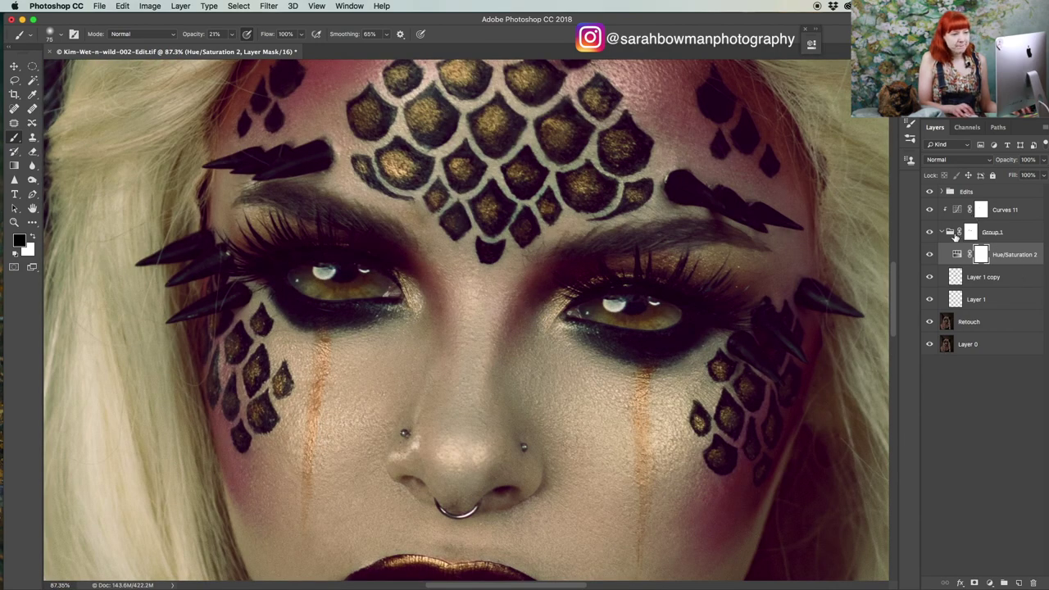
click(984, 215)
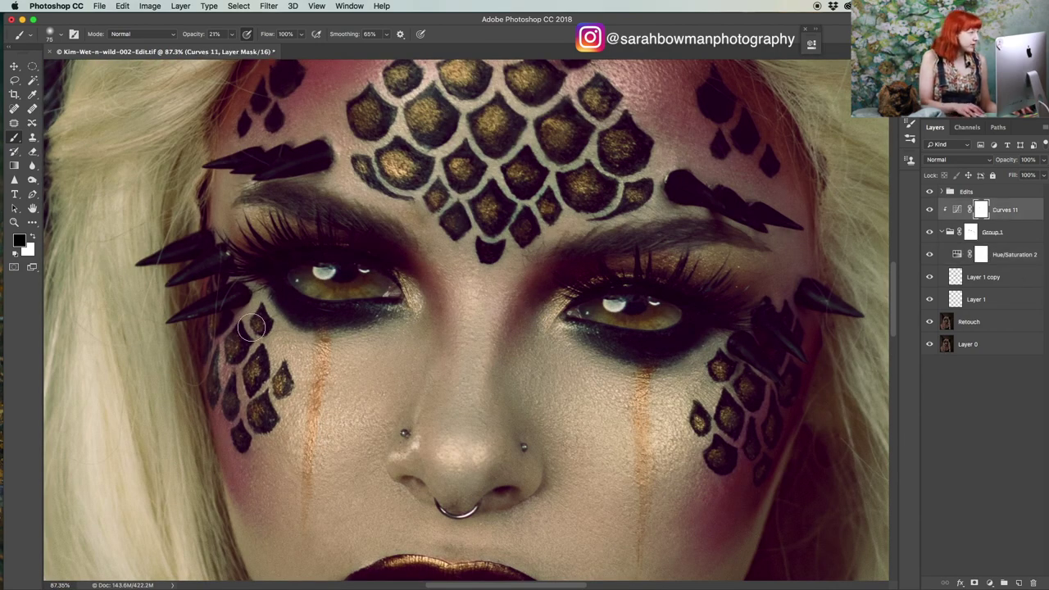
click(51, 35)
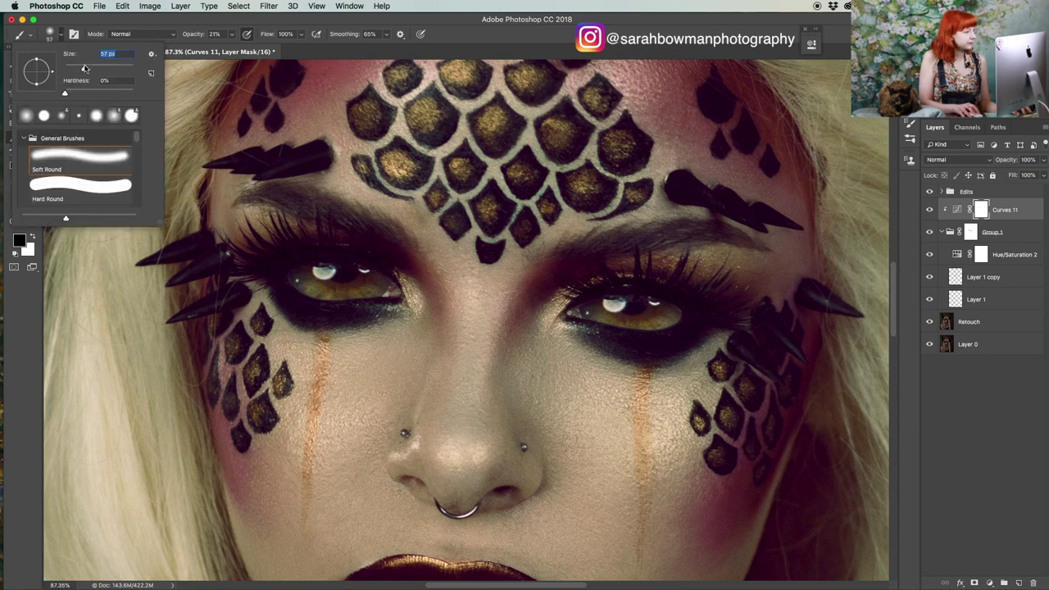
drag(87, 68, 82, 67)
click(150, 35)
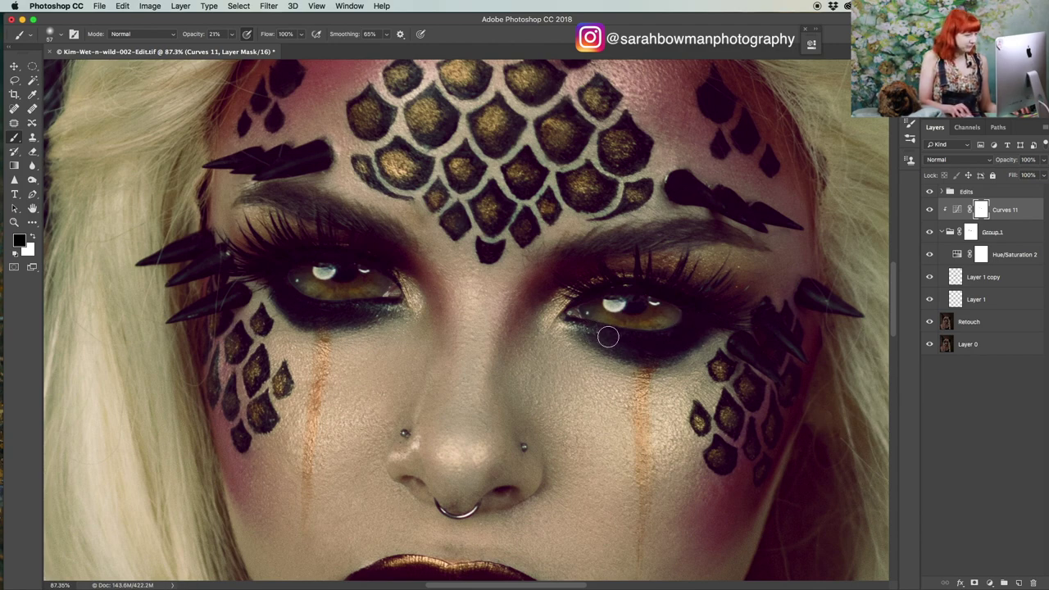
scroll(735, 340, right, 5)
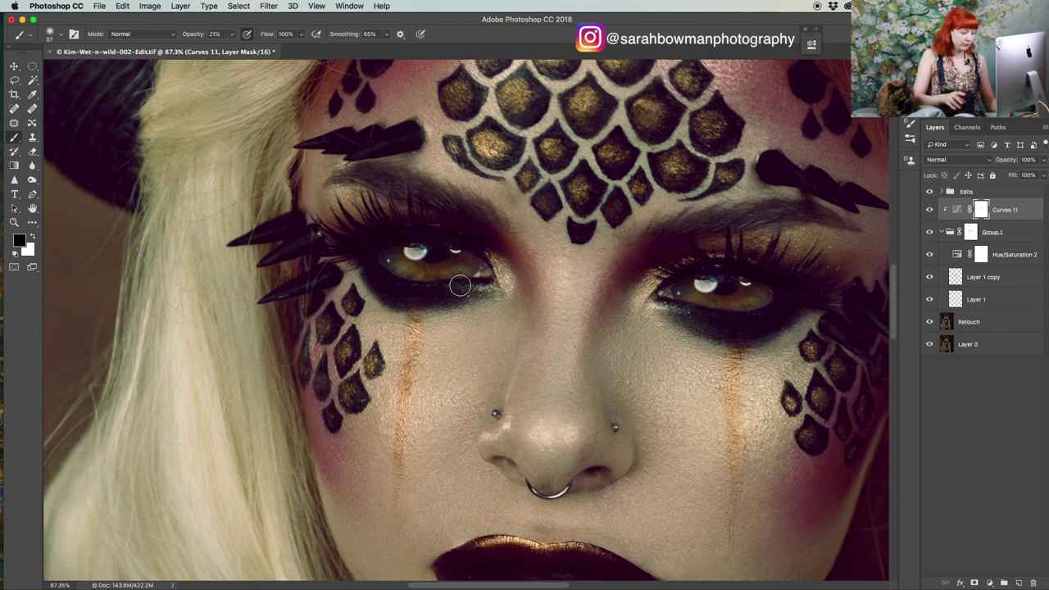
- Add a Curves adjustment above Hue/Saturation, pull its midpoint down to input 134 and output 73, and invert its mask to black
click(1017, 259)
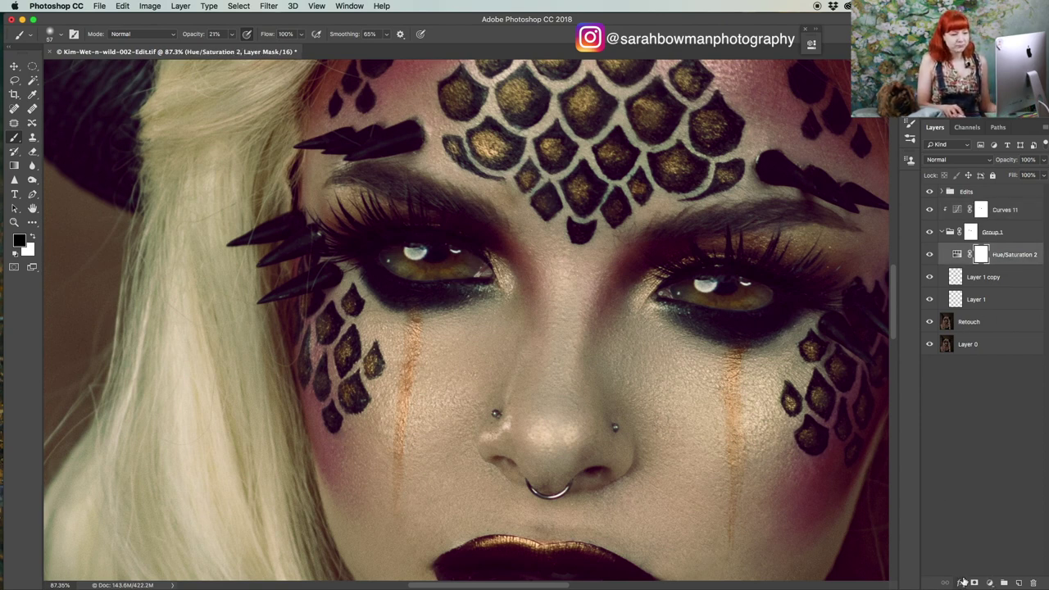
click(990, 583)
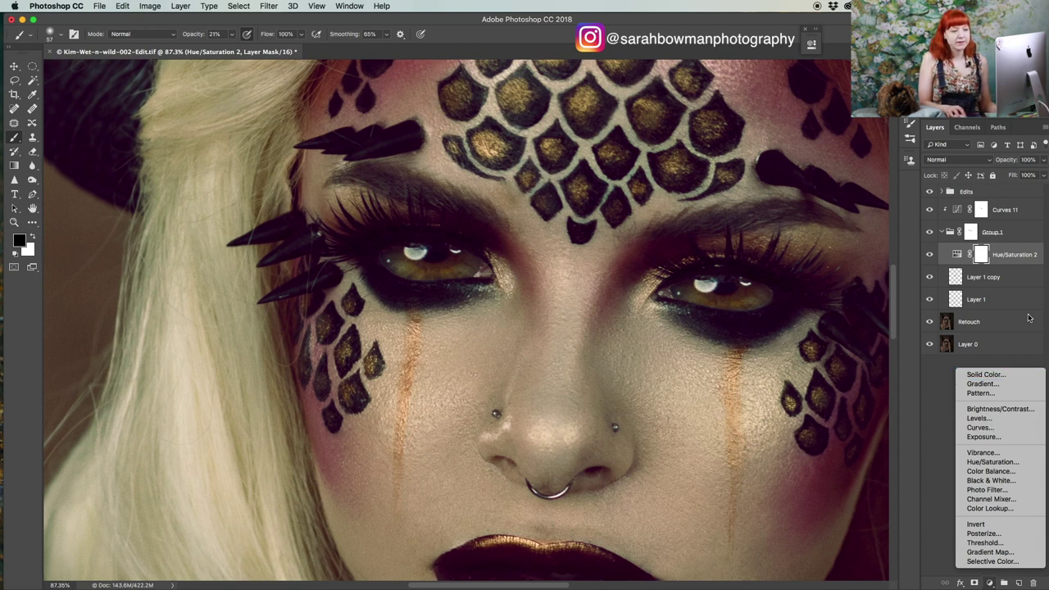
click(1019, 428)
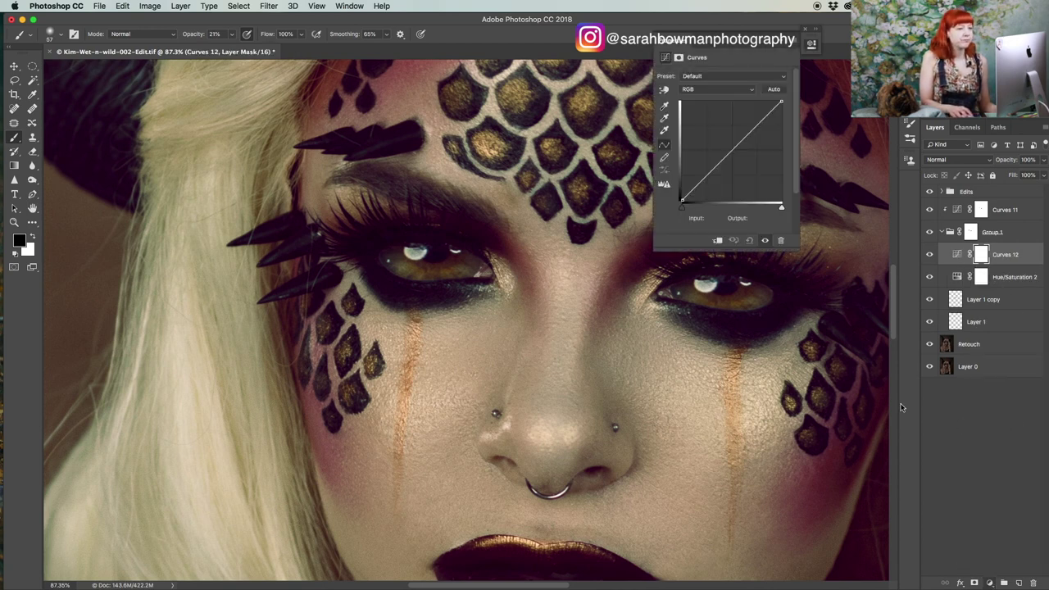
drag(733, 150, 735, 173)
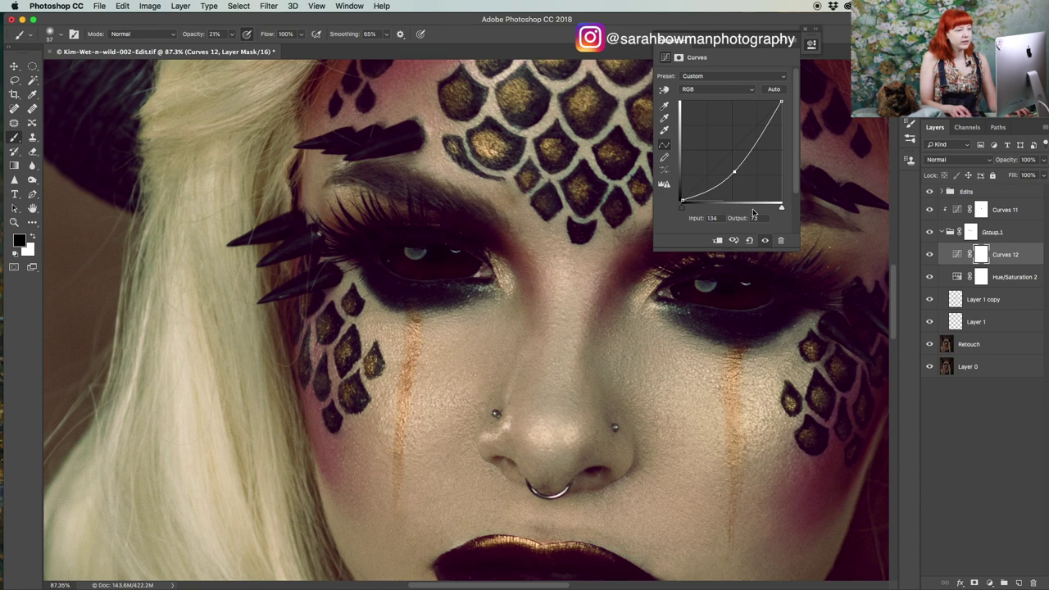
key(super+i)
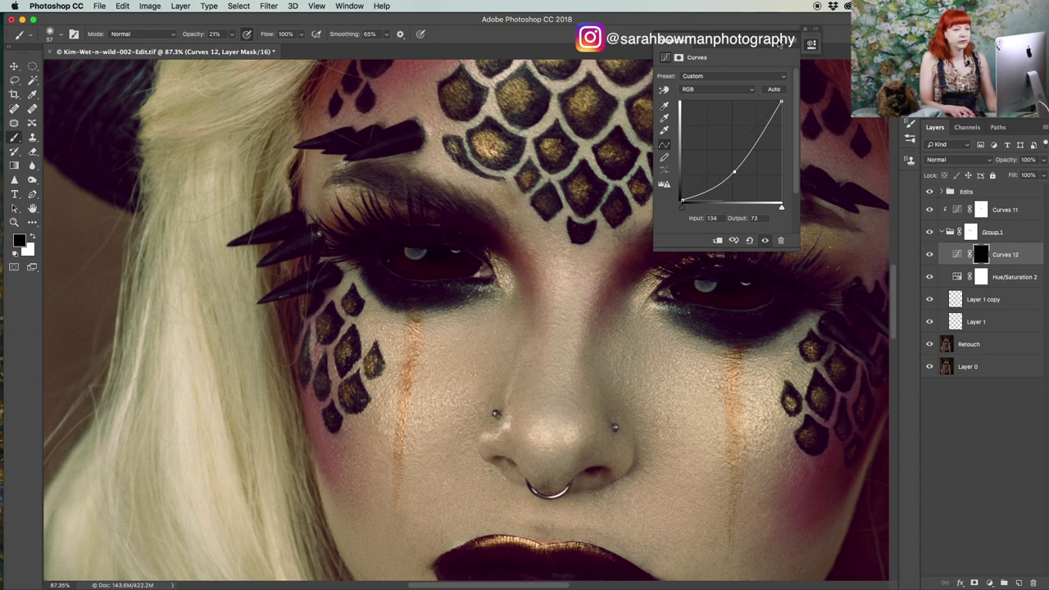
click(811, 44)
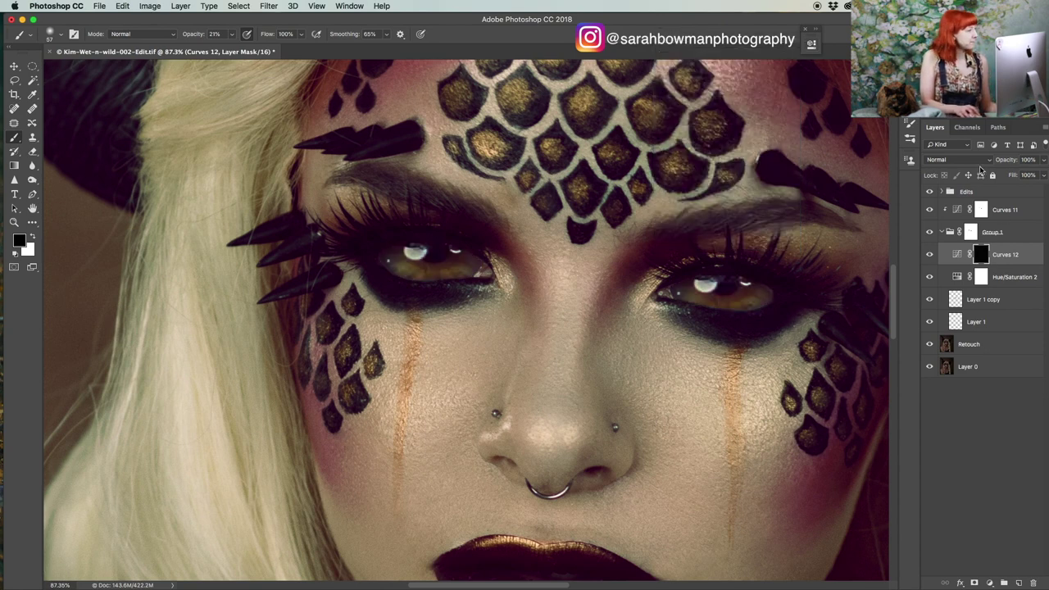
- Paint a slit pupil in white on the new Curves mask over the image-left eye, using a 19 px brush at 43% hardness and 100% opacity
click(51, 36)
click(73, 68)
click(96, 91)
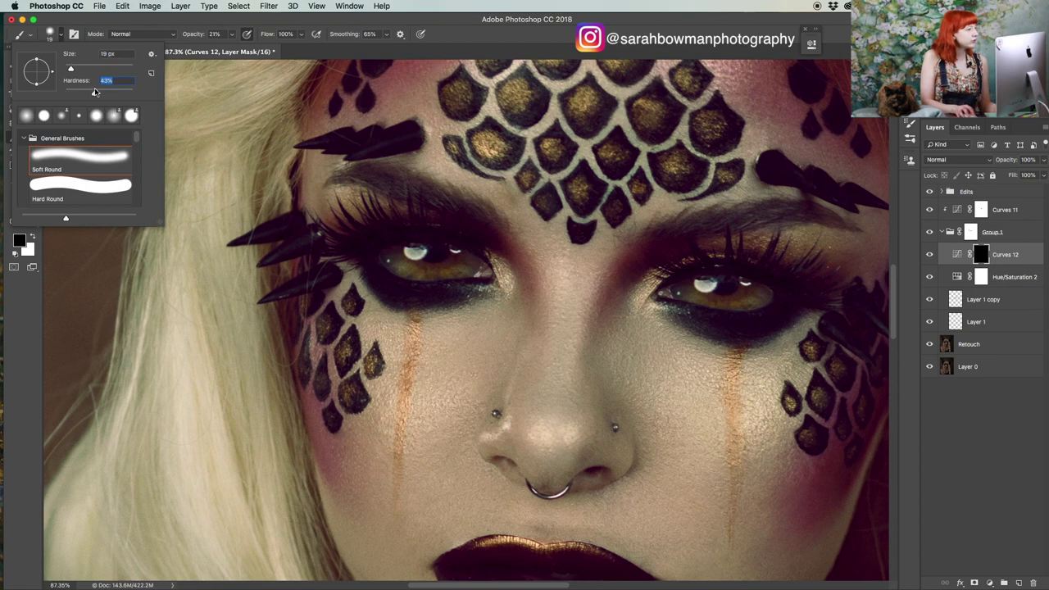
key(Return)
key(0)
scroll(422, 285, up, 3)
key(x)
mouse_move(436, 270)
mouse_down()
mouse_move(438, 260)
mouse_move(438, 273)
mouse_up()
key(x)
- Paint a matching vertical slit pupil in white on the darkening Curves mask over the image-right eye
scroll(492, 312, down, 5)
scroll(542, 332, up, 2)
scroll(541, 325, right, 10)
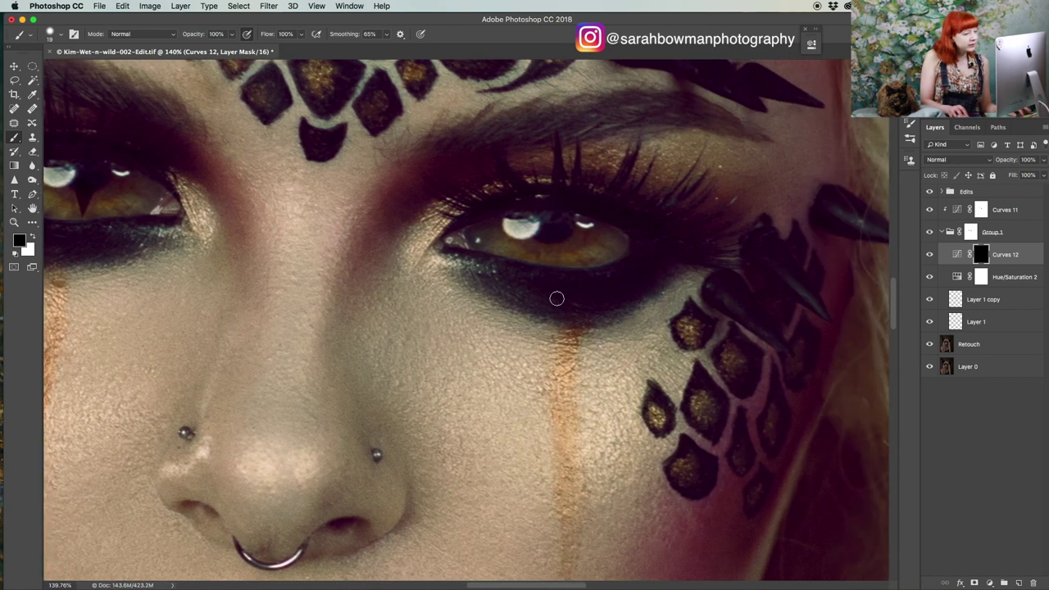
key(x)
mouse_move(556, 258)
mouse_down()
mouse_move(555, 223)
mouse_move(556, 263)
mouse_up()
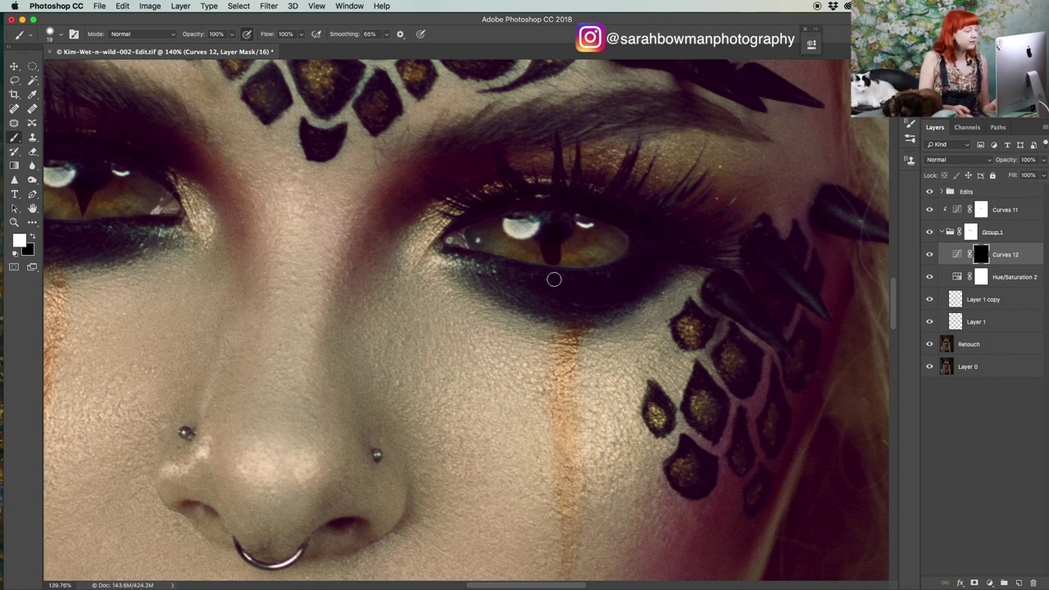
- Refine the image-right eye's slit on the Curves mask, widening its upper part in white and trimming it to a pointed lower tip in black
scroll(577, 270, right, 5)
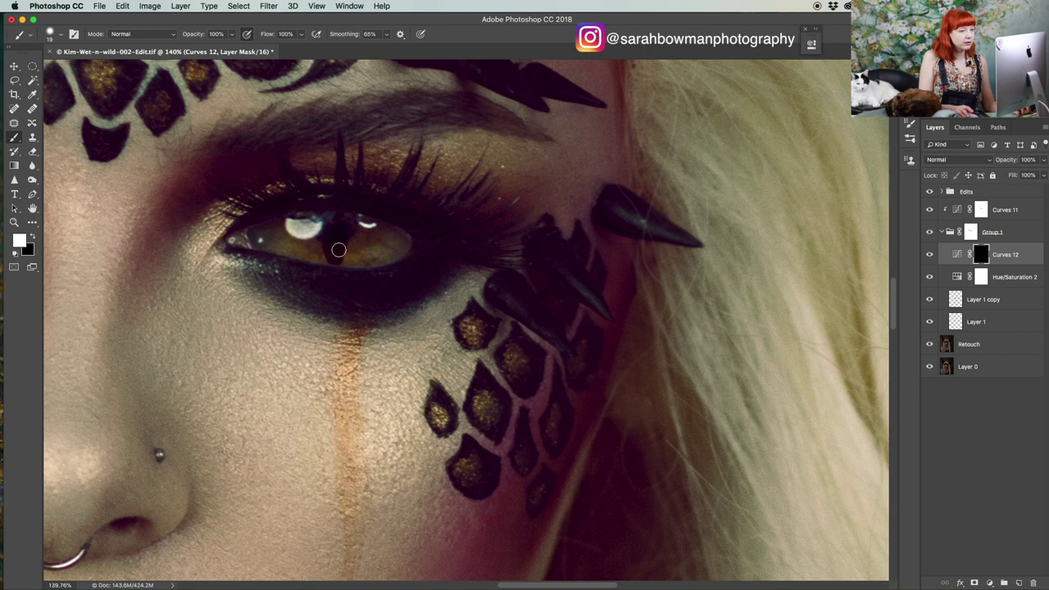
drag(338, 250, 354, 246)
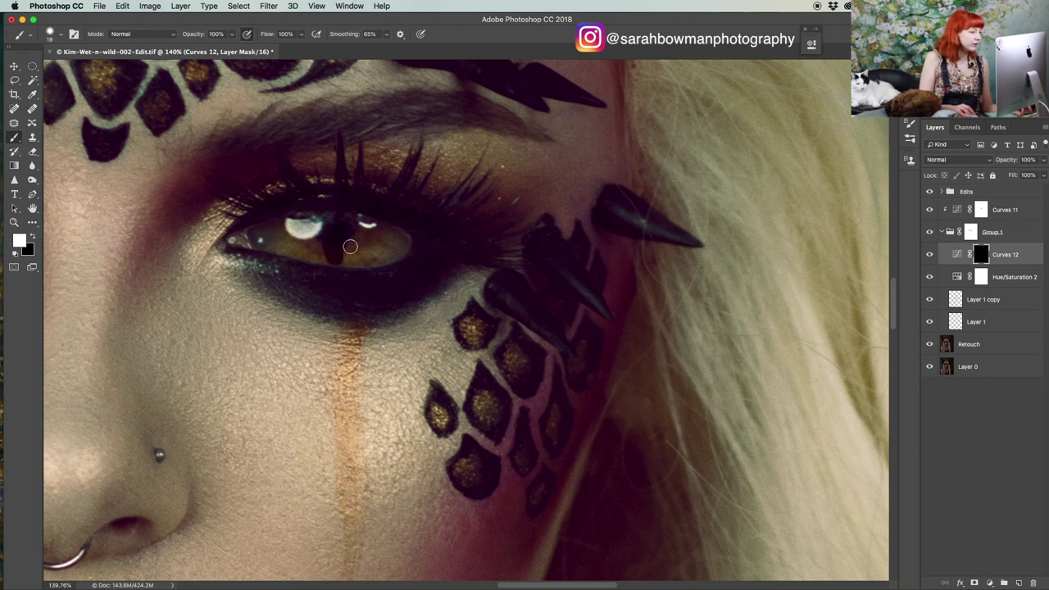
key(x)
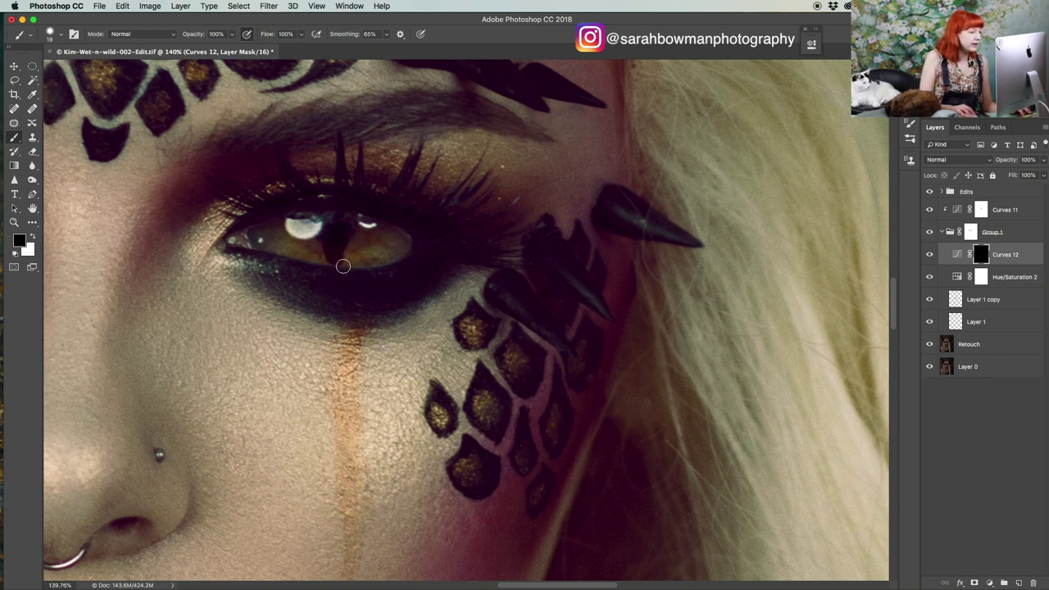
drag(339, 262, 354, 244)
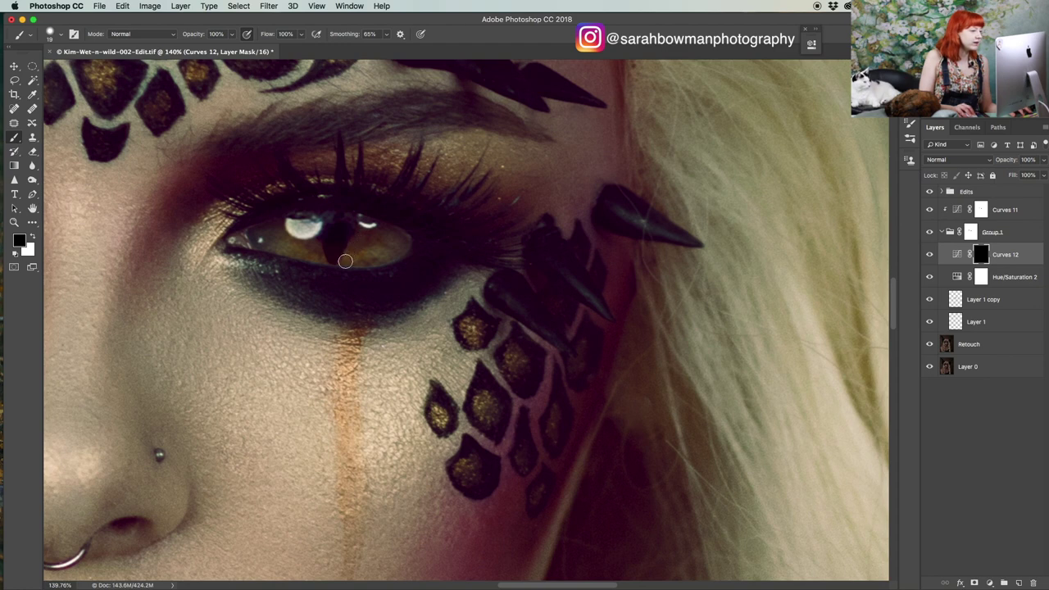
drag(318, 242, 310, 222)
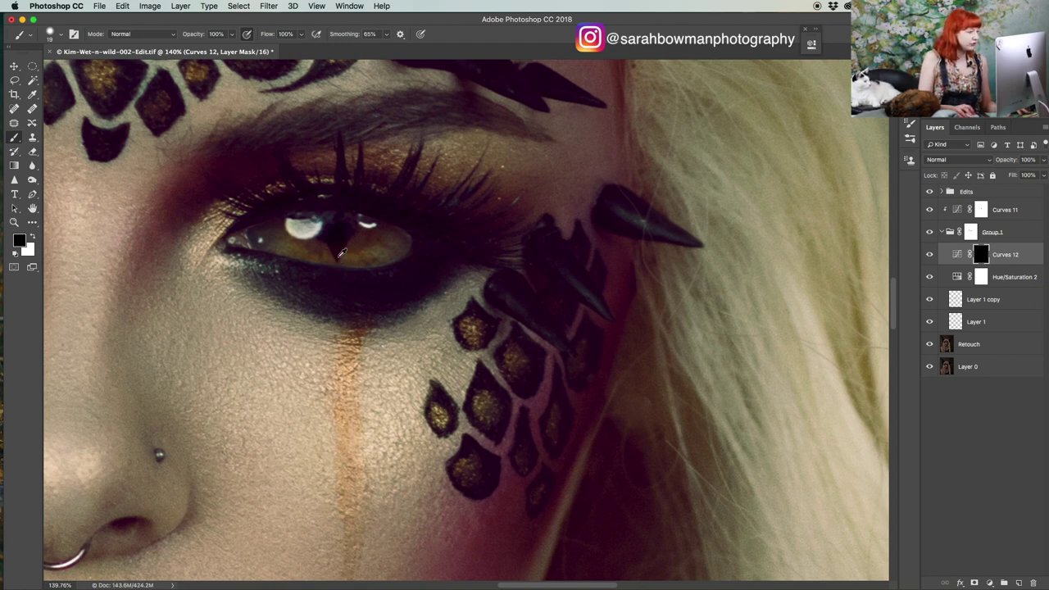
- Retouch the image-right eye's iris beside the slit on Layer 1 copy, cloning sampled iris texture with a 17 px Clone Stamp
scroll(338, 257, down, 8)
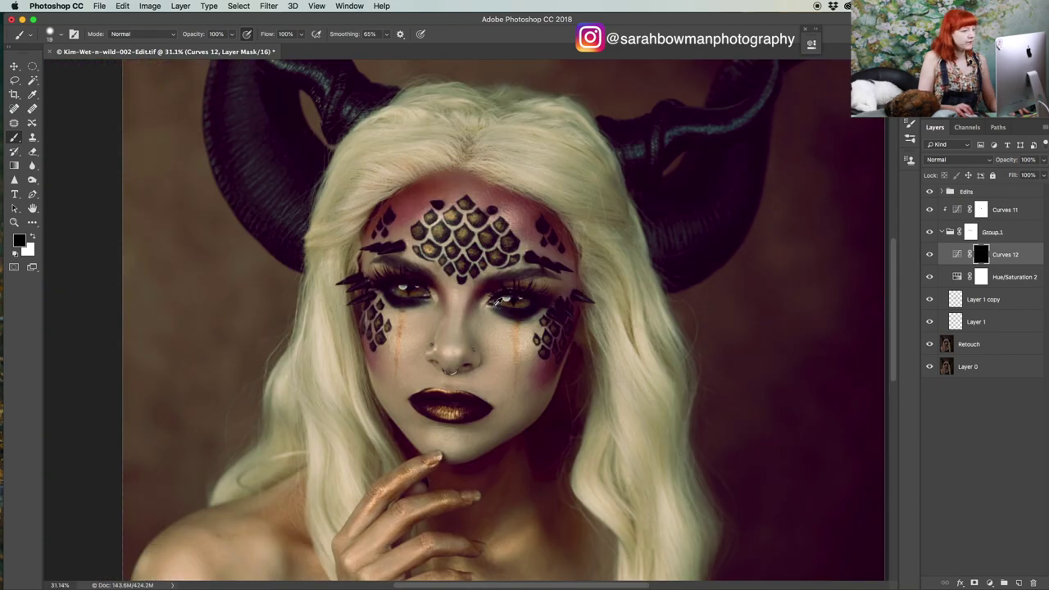
scroll(497, 301, up, 5)
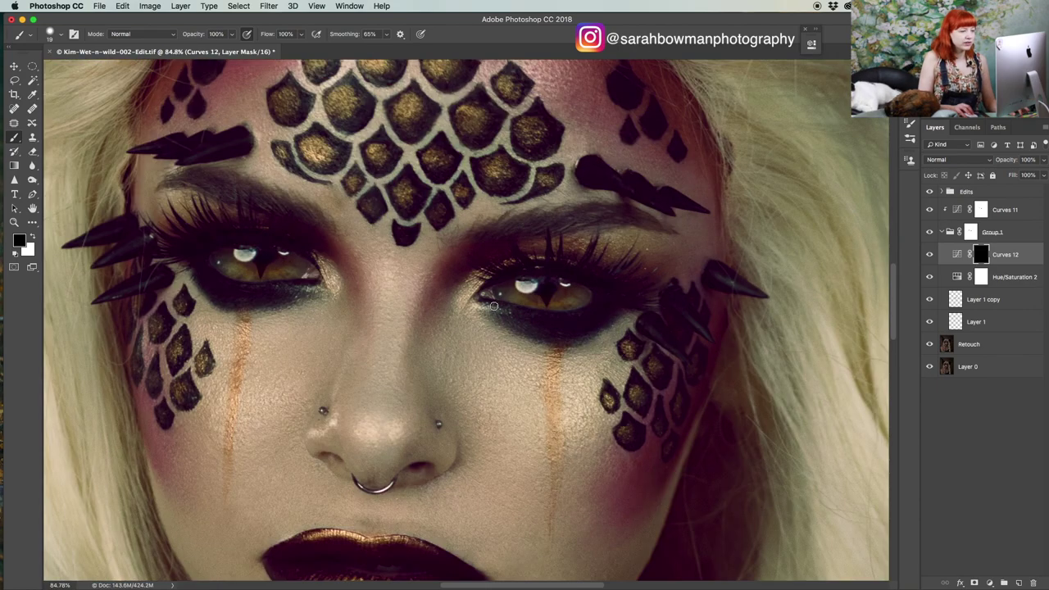
scroll(498, 301, down, 4)
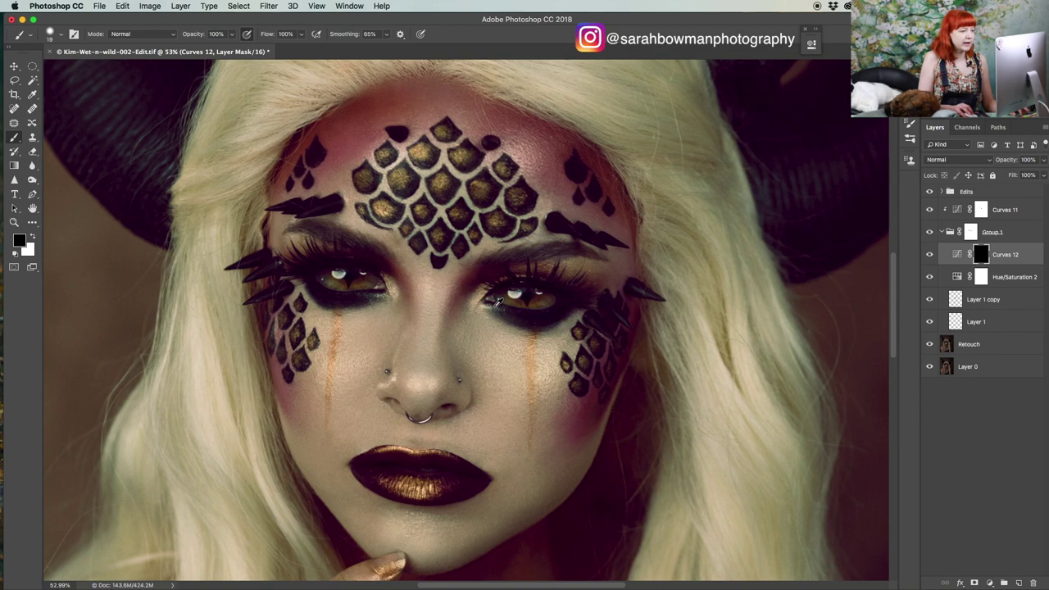
scroll(500, 301, up, 6)
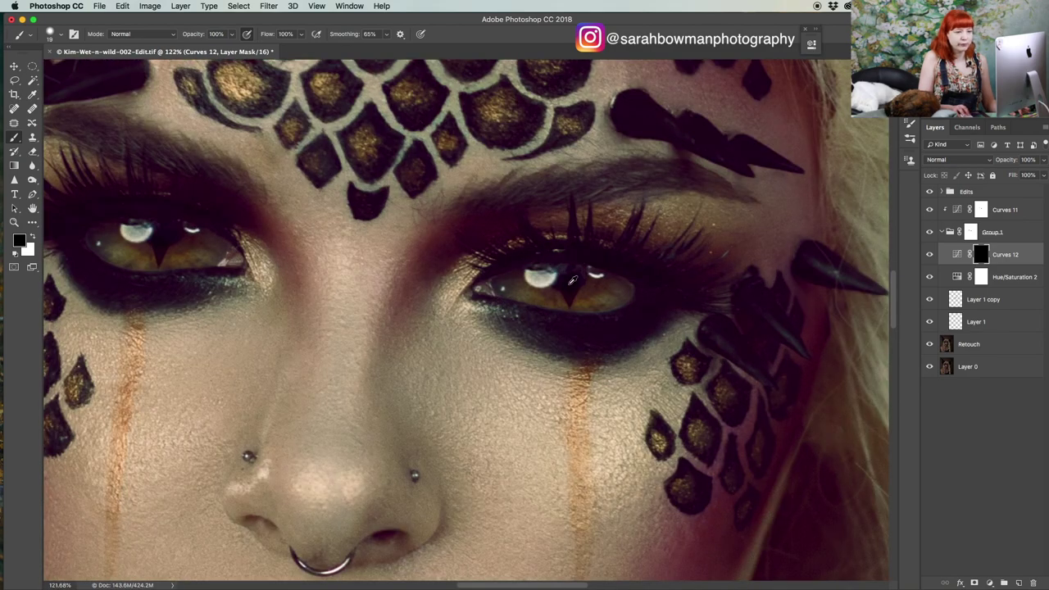
scroll(569, 278, up, 3)
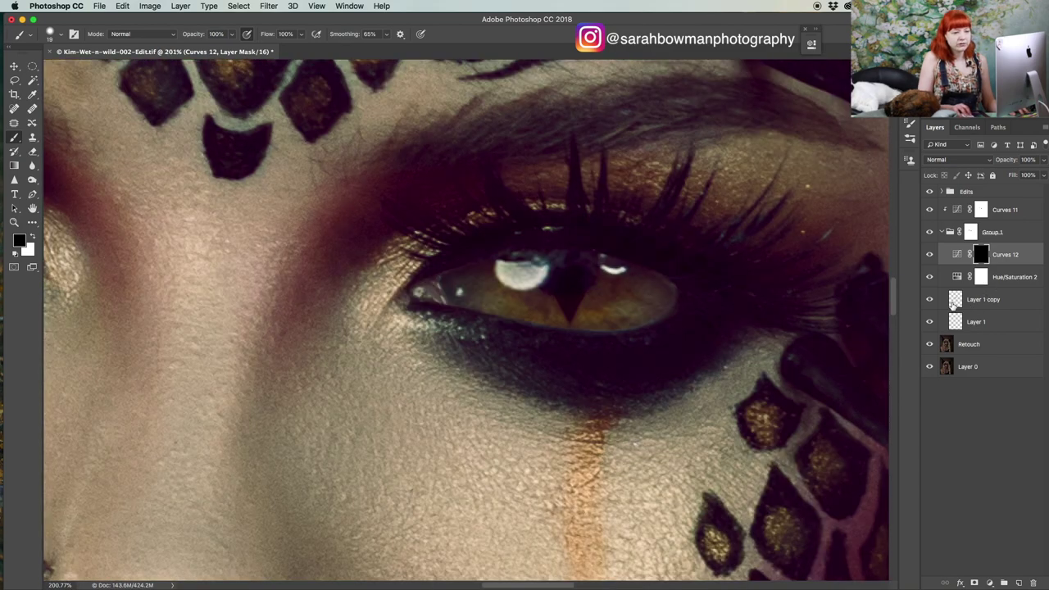
click(956, 302)
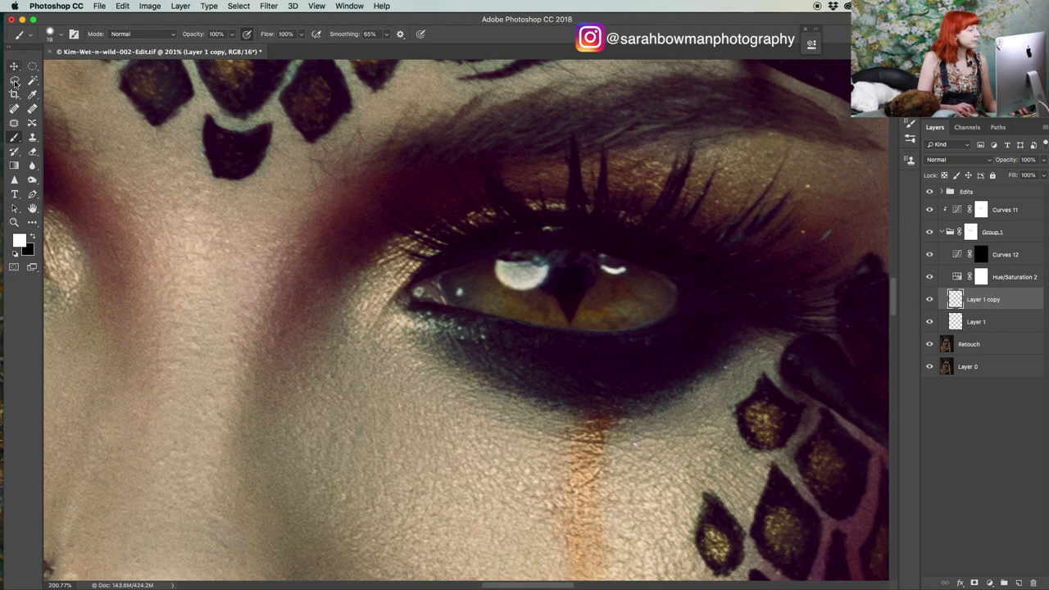
click(32, 137)
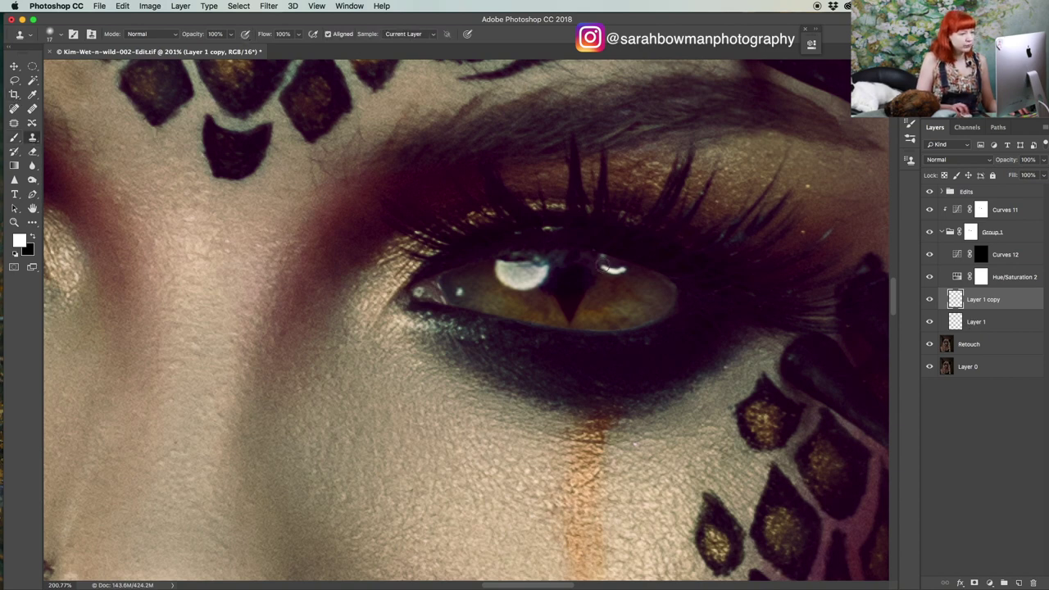
alt+click(600, 286)
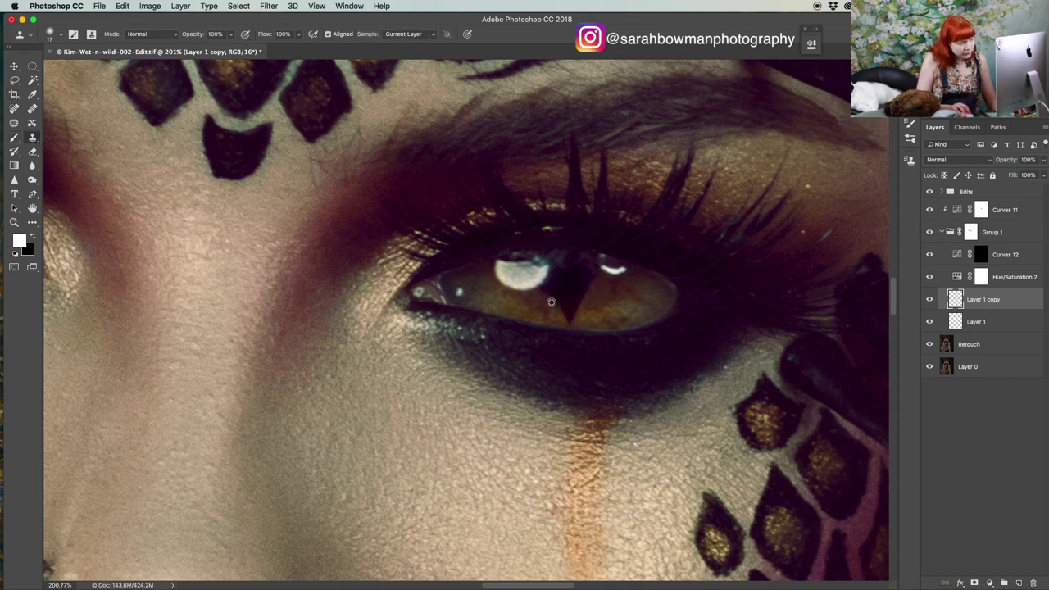
scroll(545, 305, down, 1)
click(651, 324)
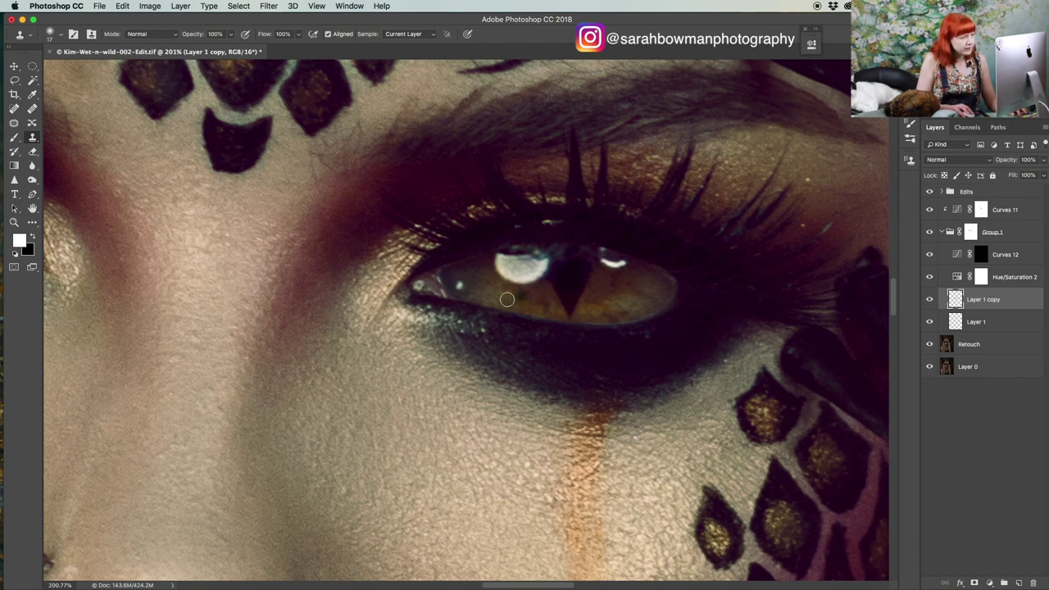
- Switch to Layer 1 and retouch the image-left eye's lower iris near the slit with the 17 px Clone Stamp
scroll(512, 300, left, 5)
scroll(508, 304, right, 15)
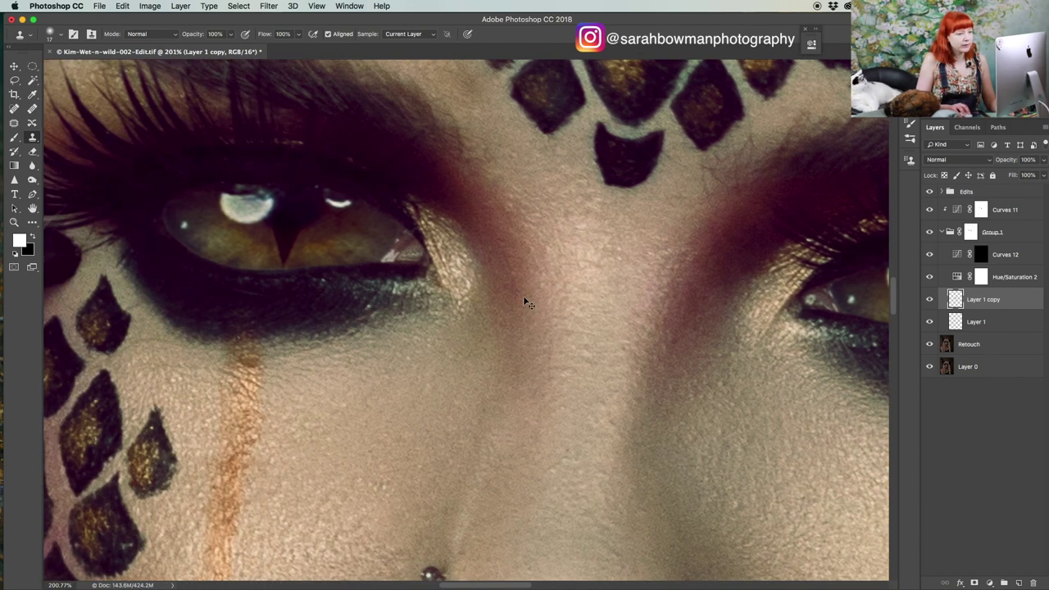
key(alt+bracketleft)
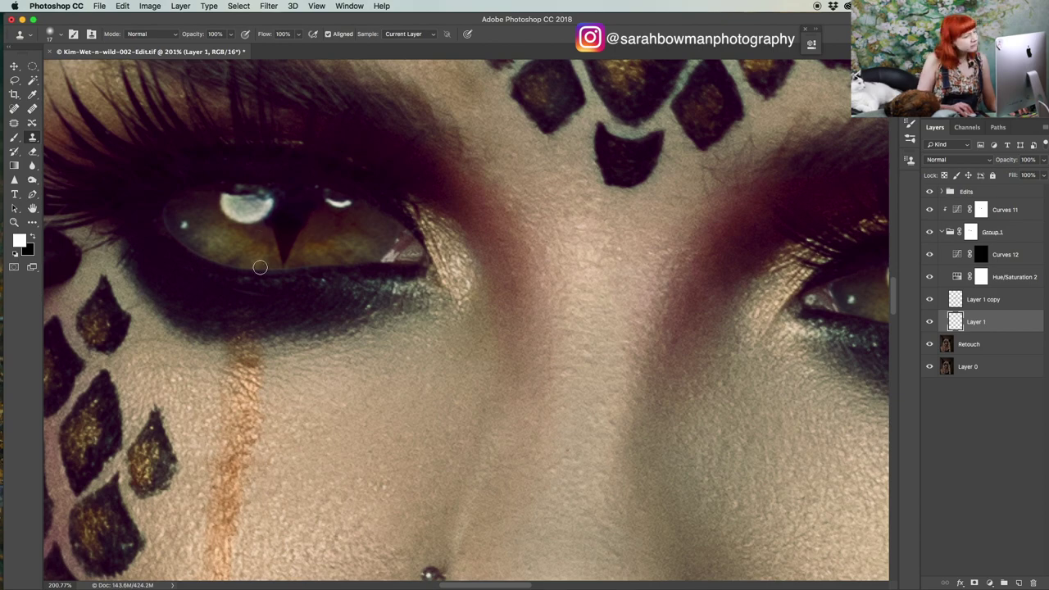
scroll(343, 266, down, 5)
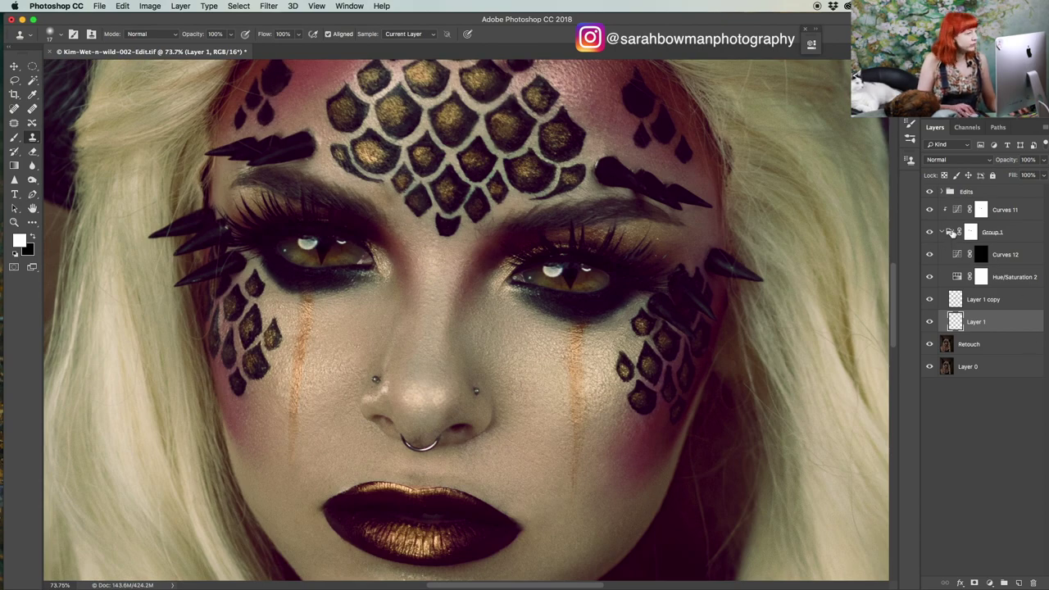
- Refine the Group 1 mask around the image-right eye's outer iris edge with a 19 px brush at 26% opacity, undoing the last change
click(970, 233)
key(x)
key(b)
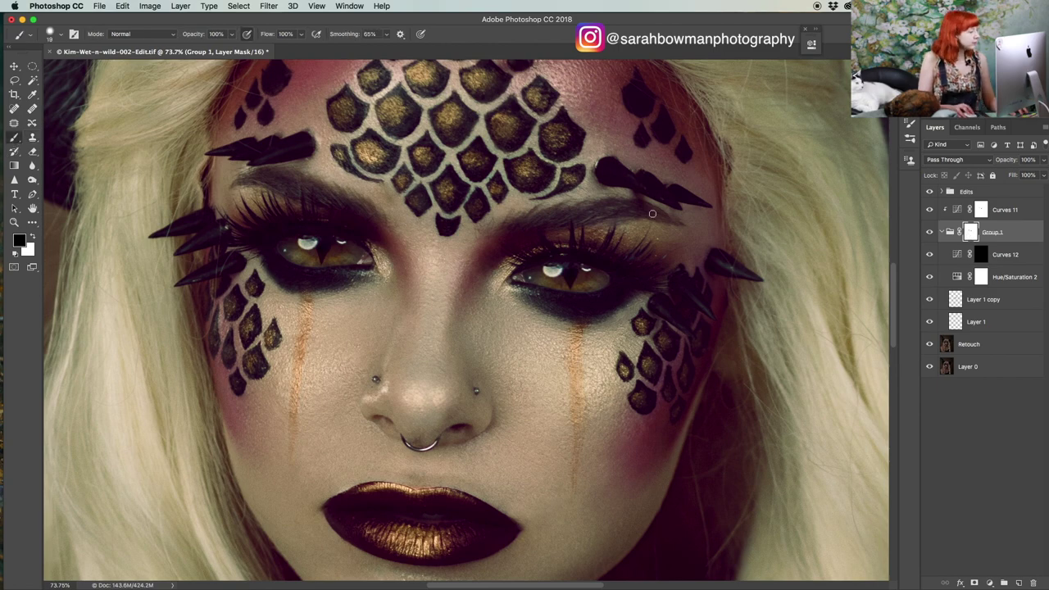
scroll(631, 288, up, 6)
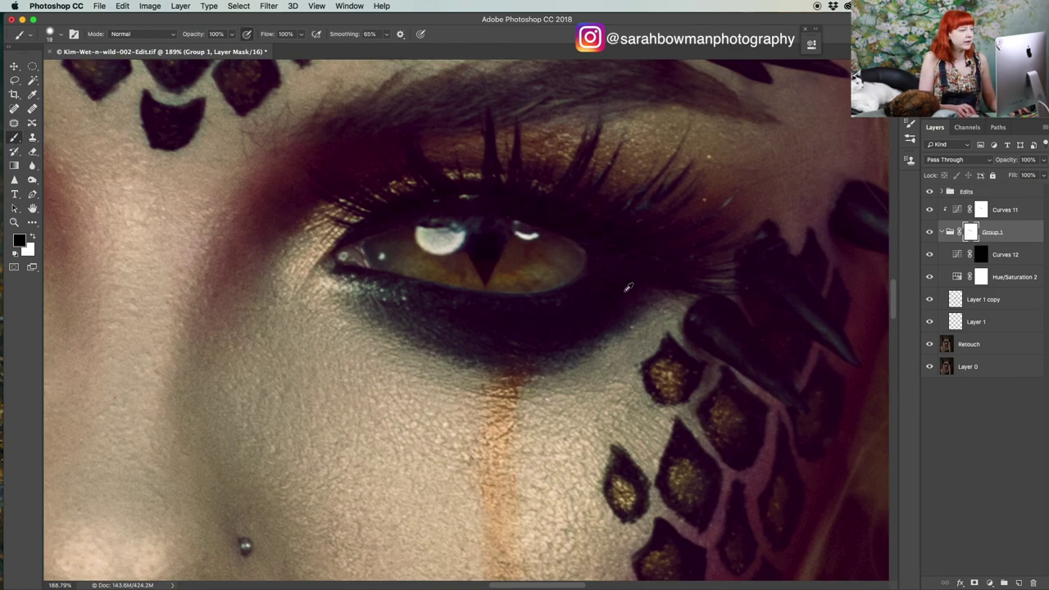
drag(195, 37, 154, 45)
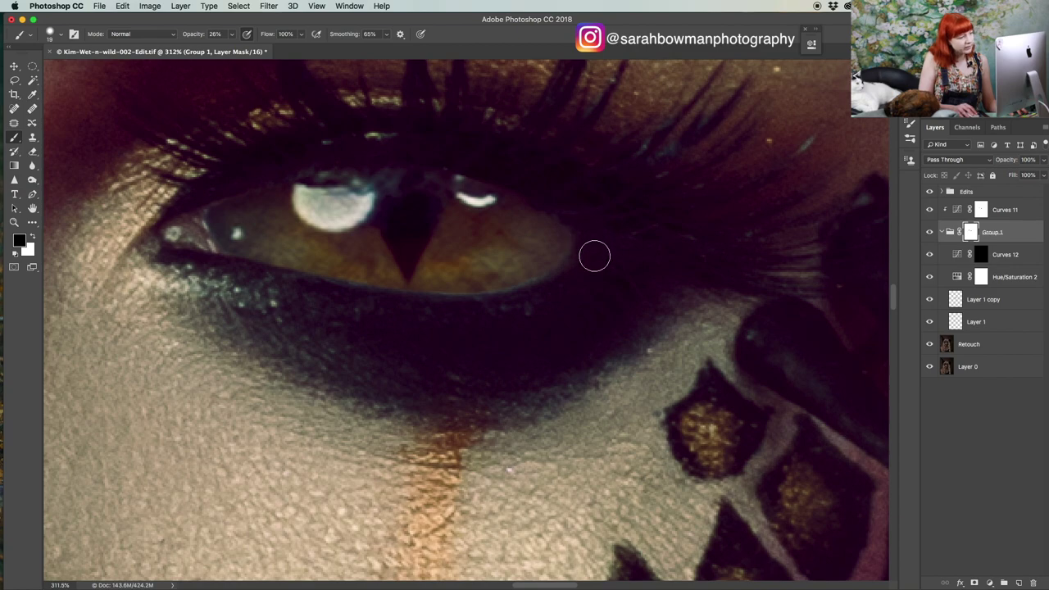
key(x)
scroll(679, 282, left, 10)
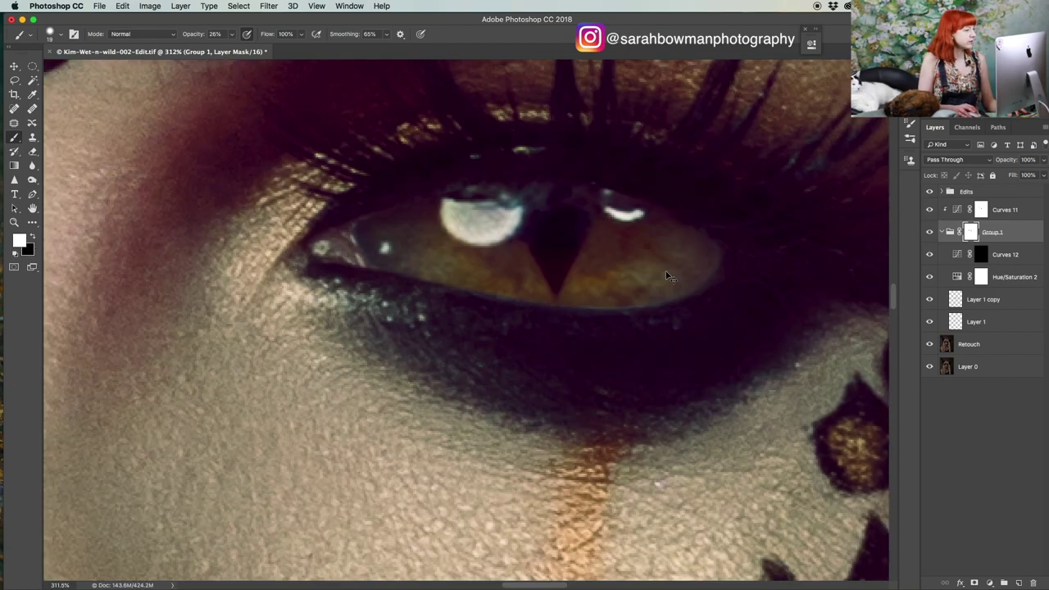
key(x)
key(super+z)
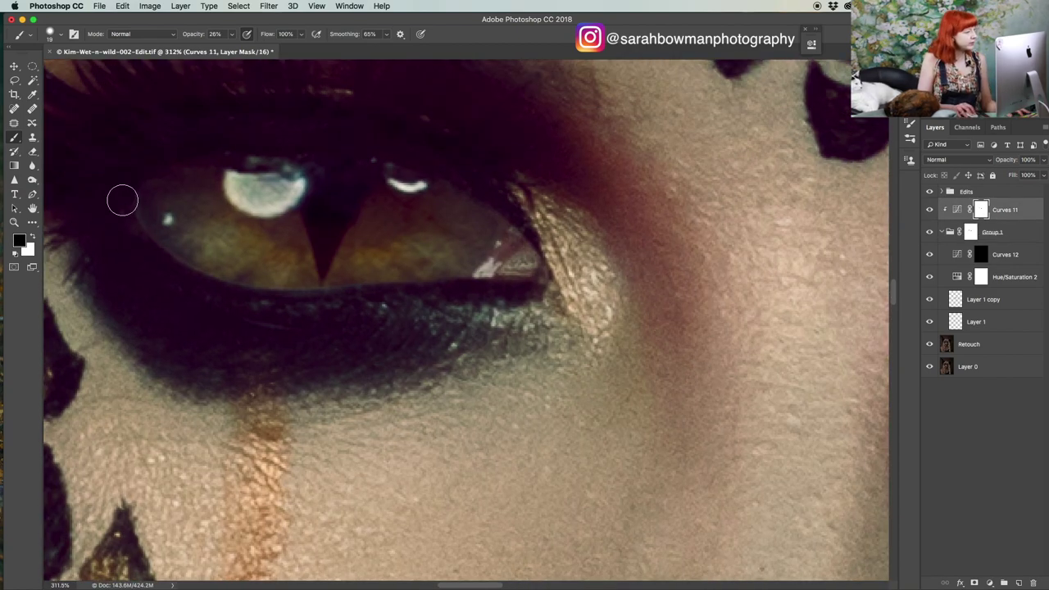
- Touch up the Curves 11 mask at the image-left eye's outer edge in black with the 19 px brush at 26% opacity
scroll(131, 203, left, 2)
scroll(147, 237, right, 10)
scroll(611, 351, up, 3)
scroll(133, 373, down, 15)
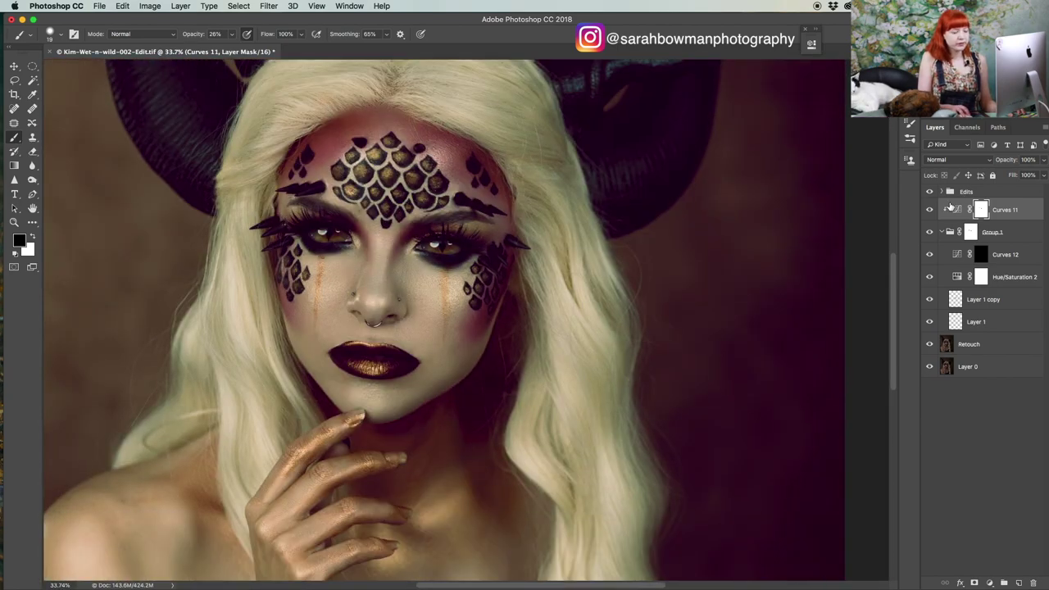
- Group all eye layers from Curves 11 down to Layer 1, and toggle the new group's visibility to compare before and after
shift+click(984, 324)
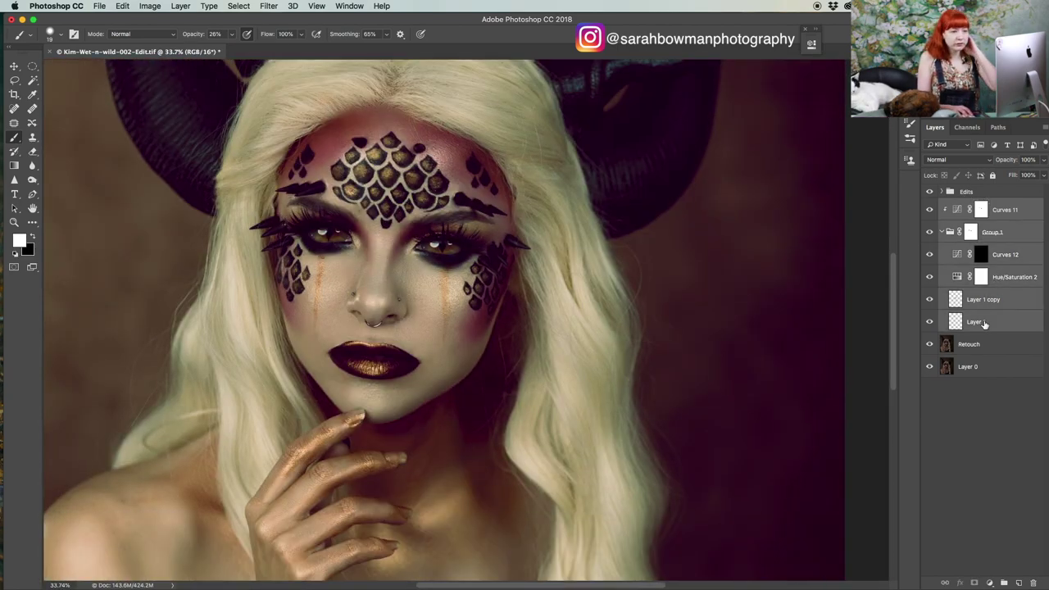
key(super+g)
click(929, 206)
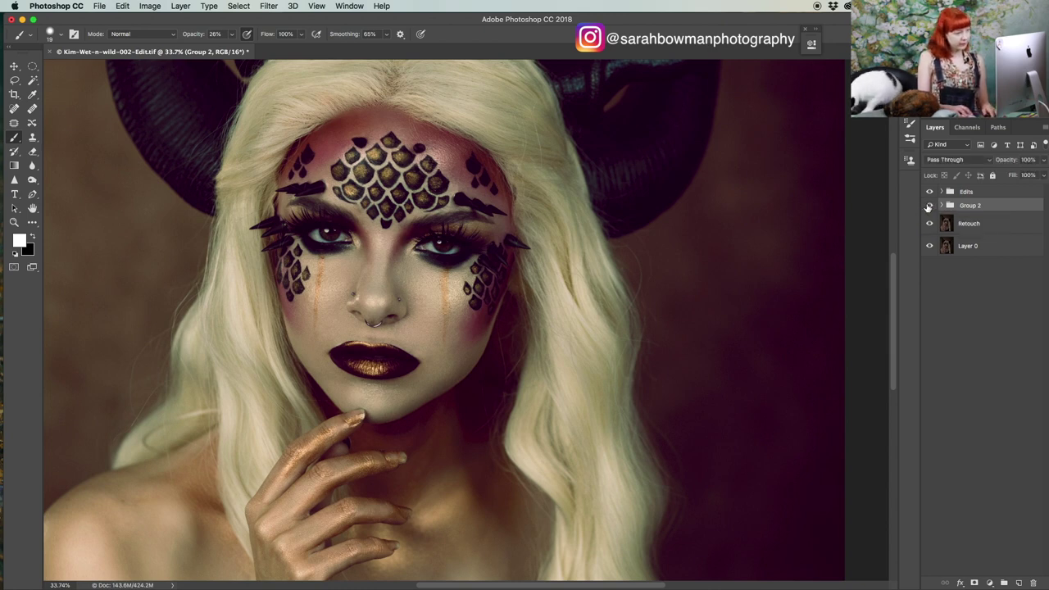
click(930, 206)
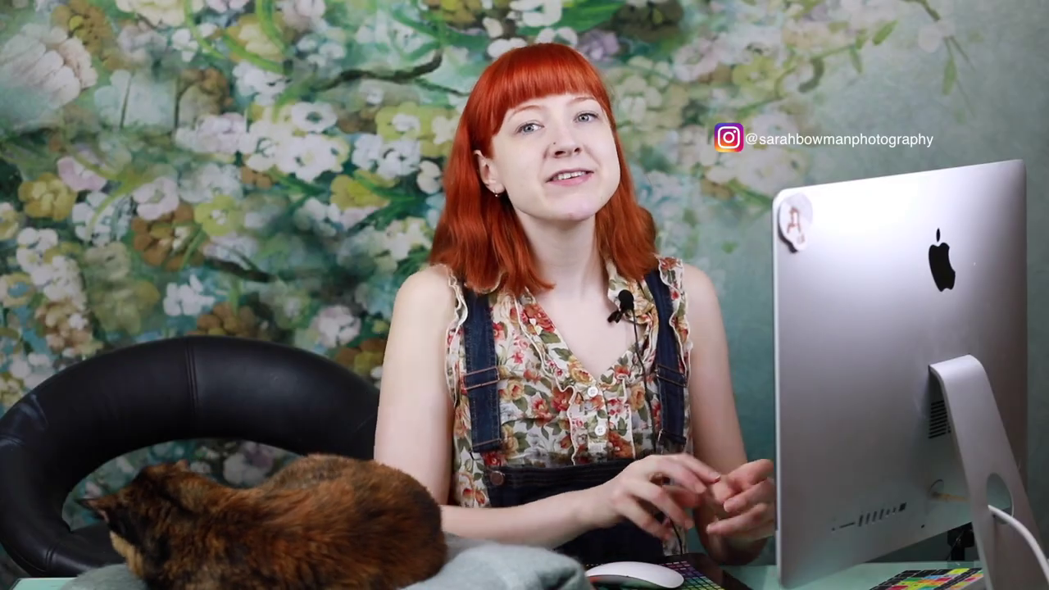